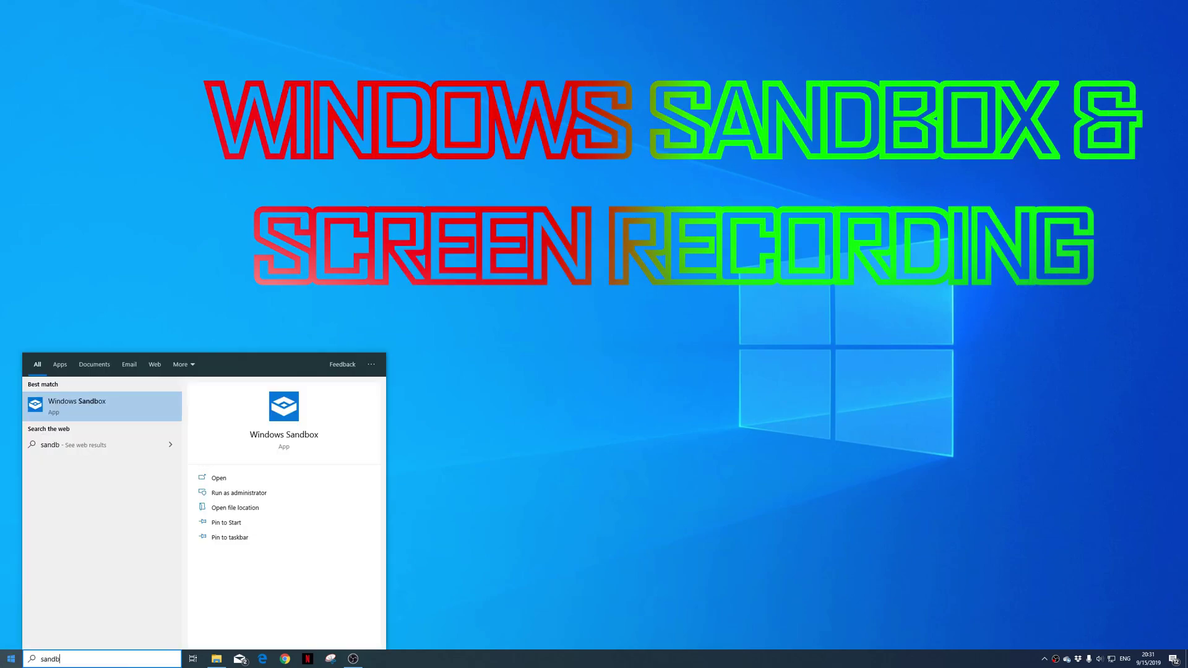
- Launch Windows Sandbox from the Start search results
key(Return)
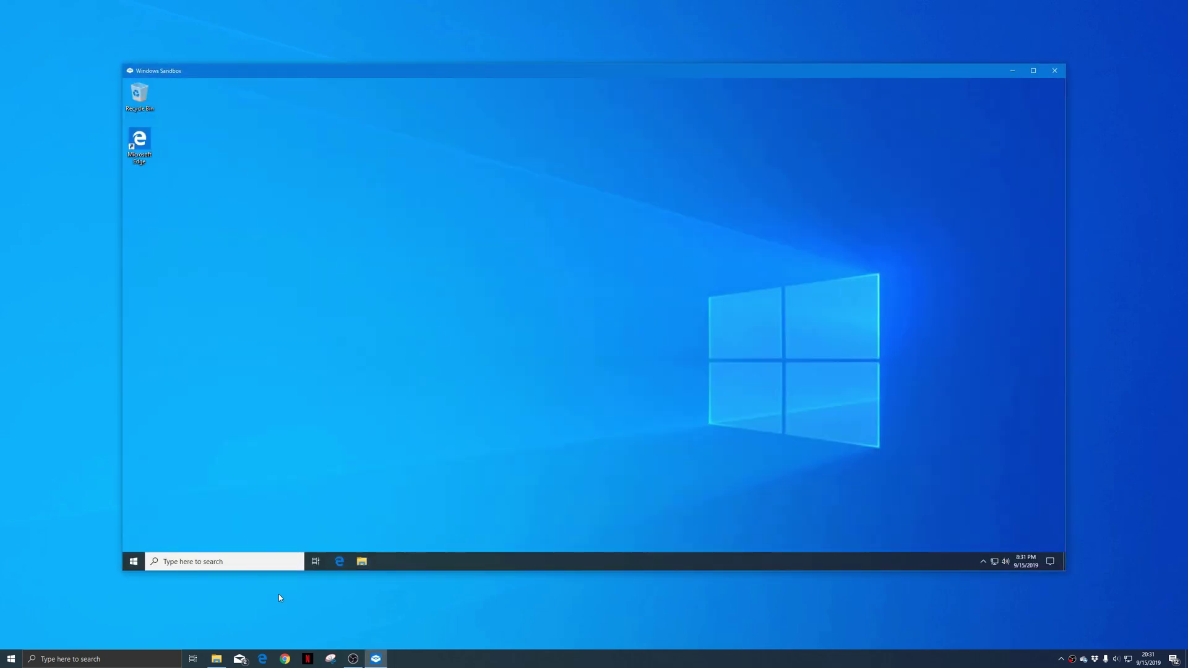
- In the sandbox's Edge, search the web for 'obs studio'
click(339, 562)
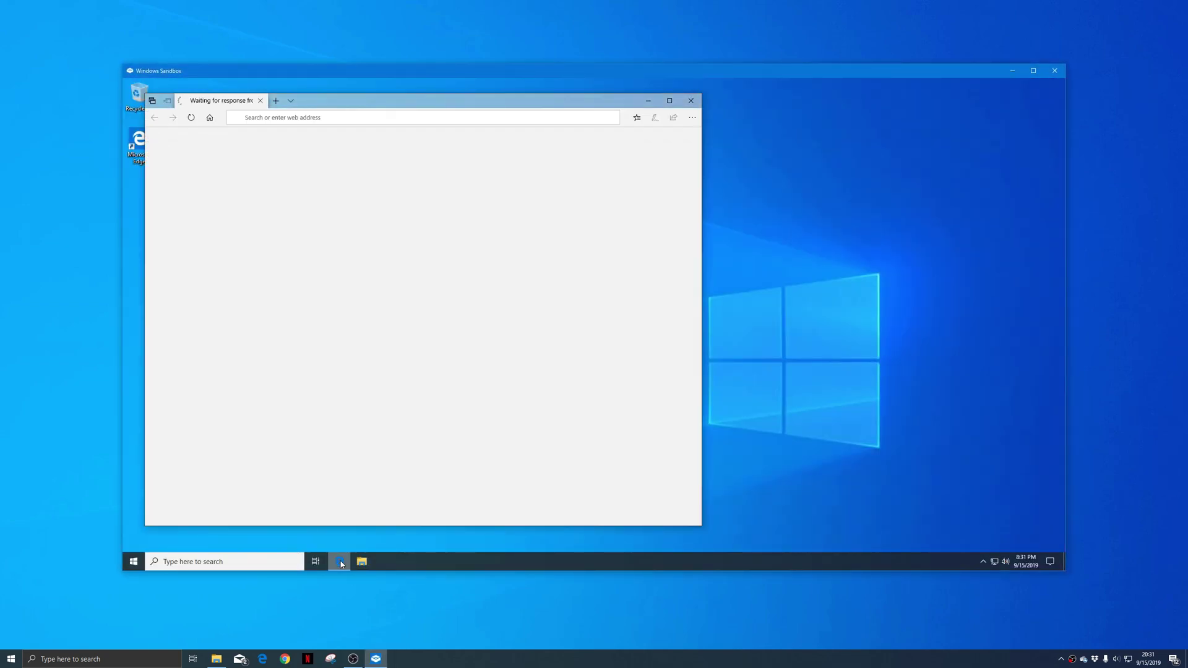
click(526, 118)
text(obs)
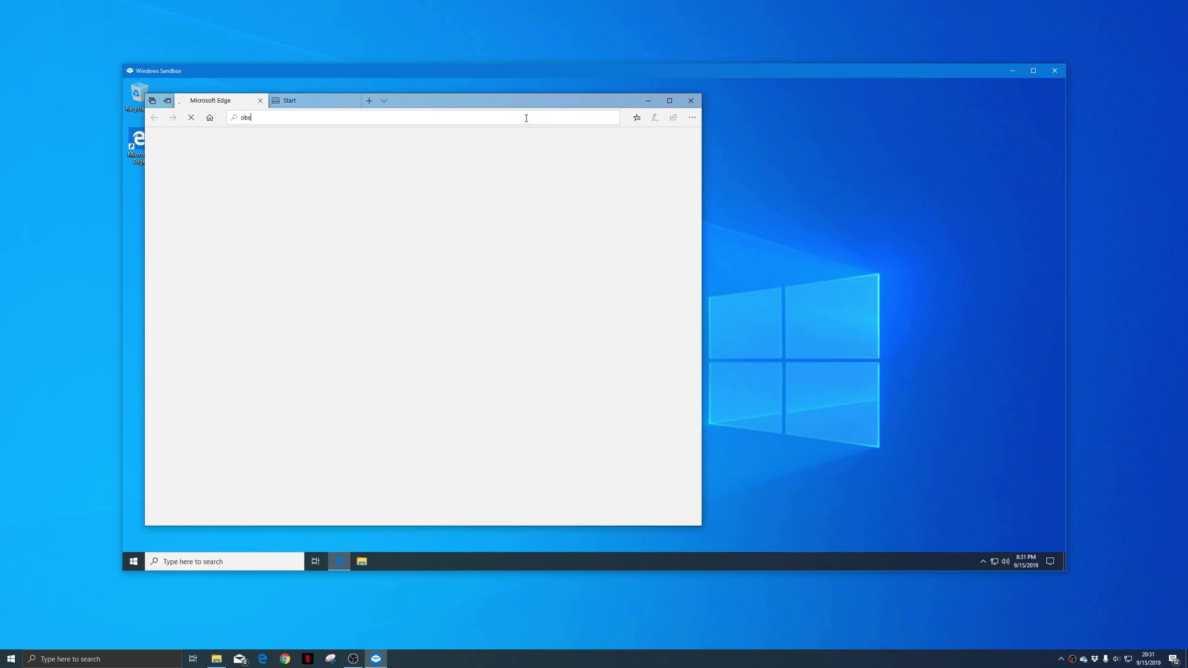
text( studio)
key(Return)
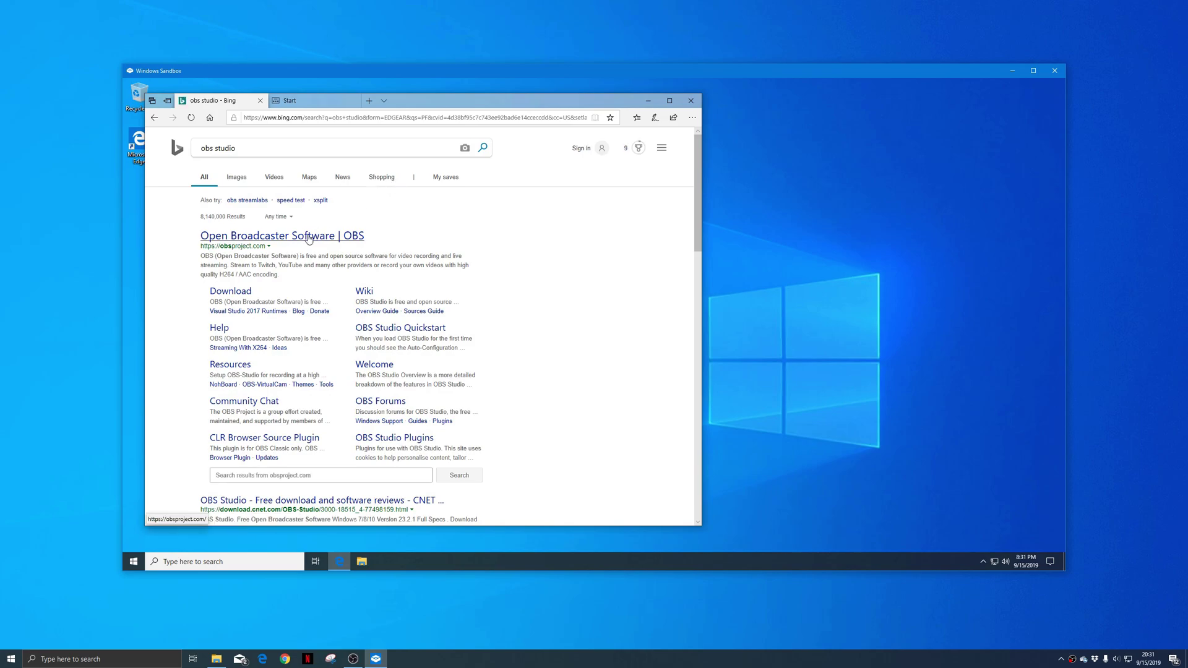
- Download the OBS Studio Windows installer from obsproject.com, save it, and run it
click(311, 229)
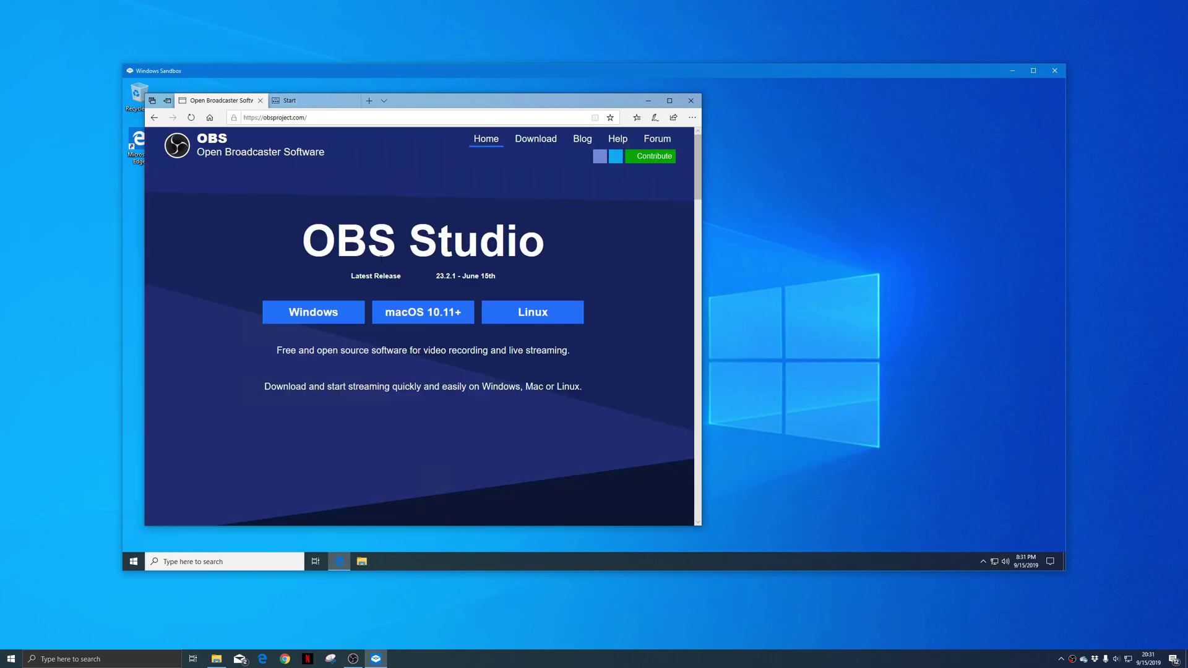
click(337, 313)
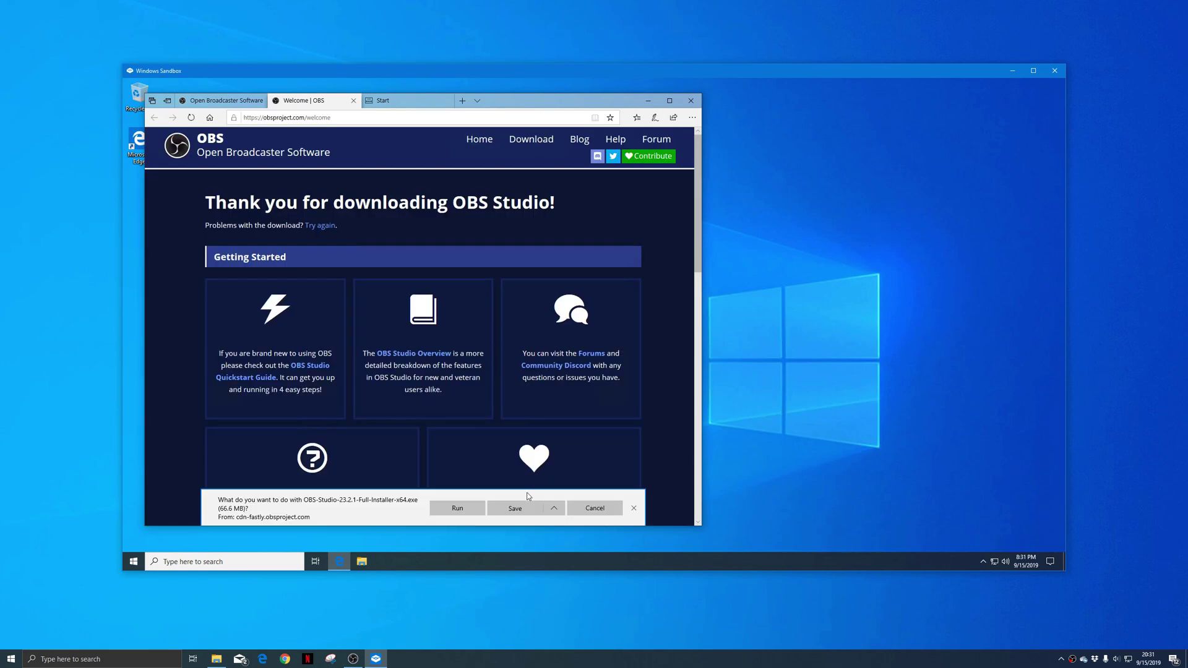
click(526, 504)
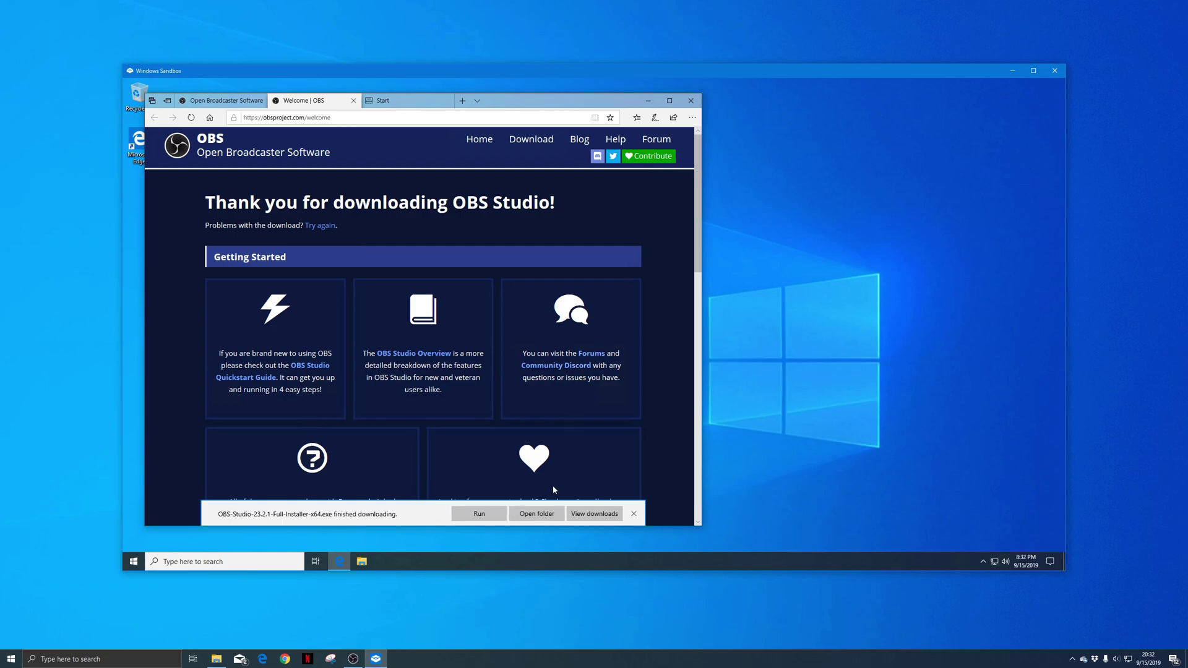
click(491, 516)
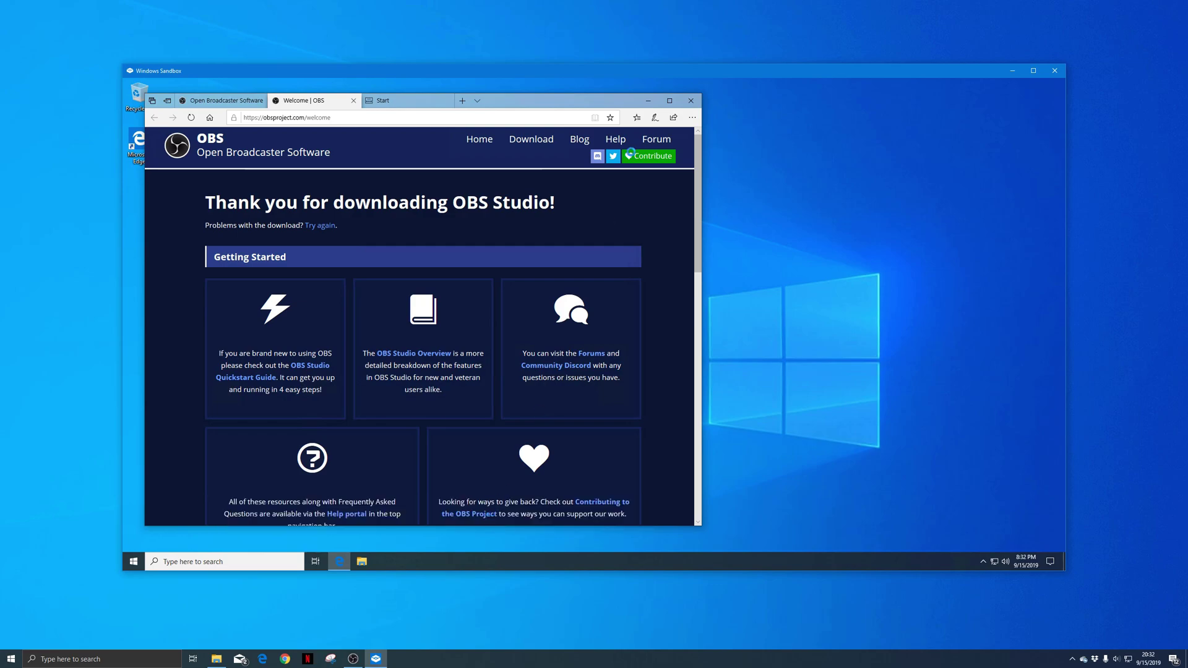
- Move Edge aside and install OBS Studio 23.2.1, accepting the licence, default location and components
click(647, 100)
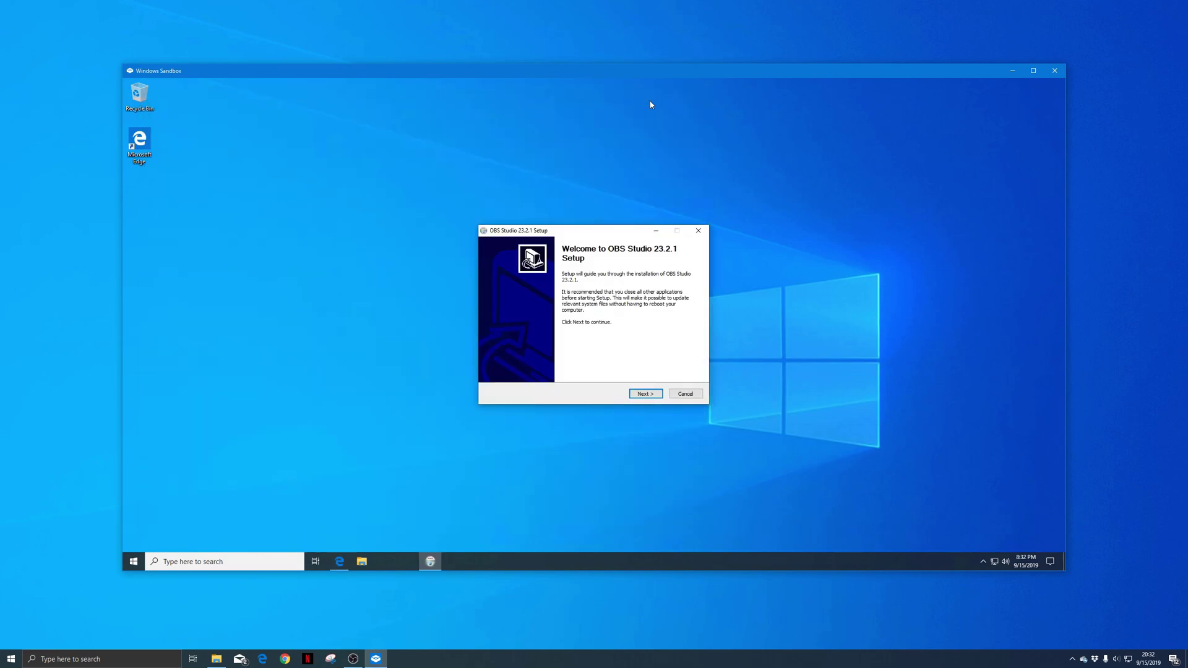
click(645, 394)
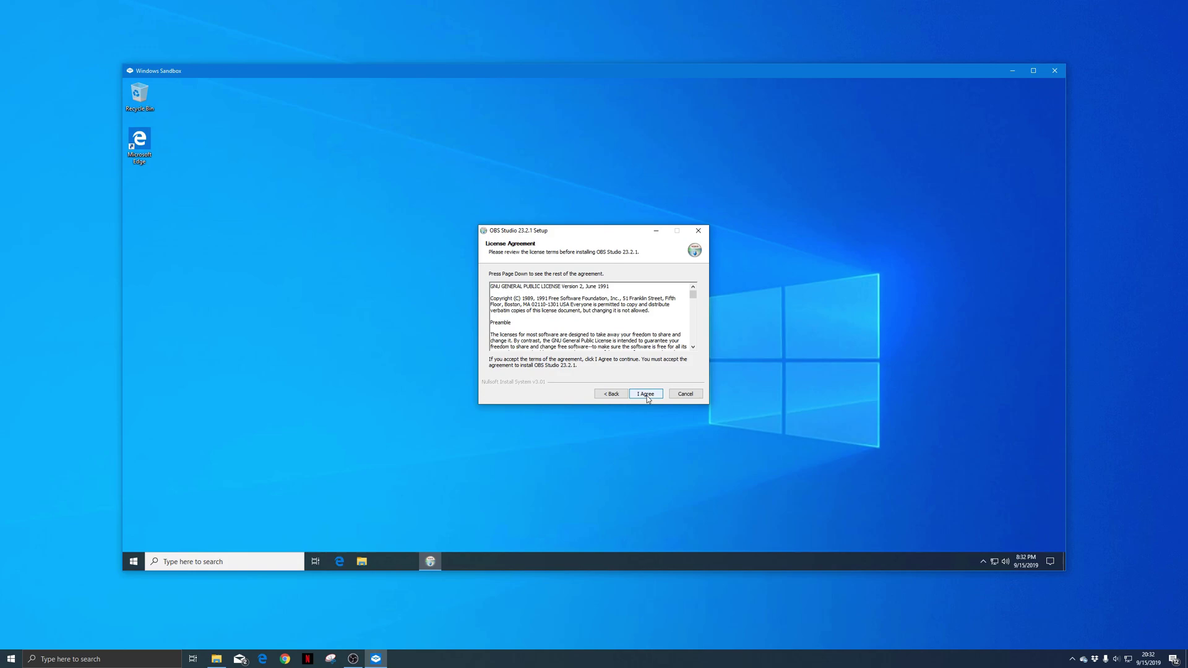
click(645, 394)
click(646, 394)
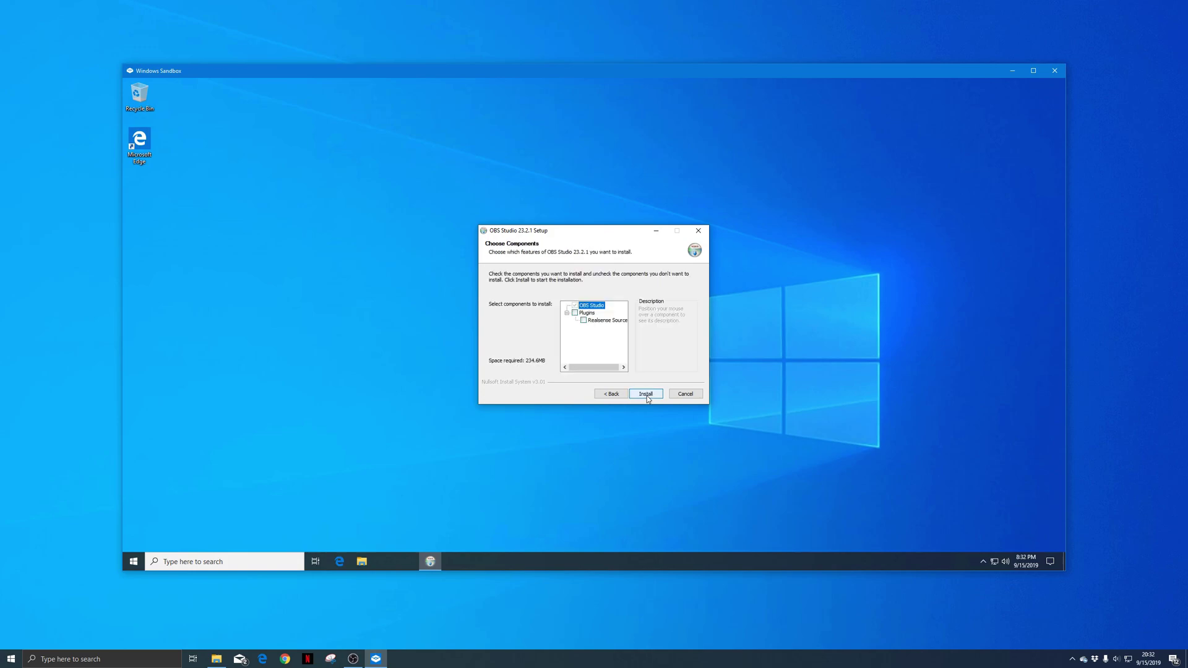
click(646, 394)
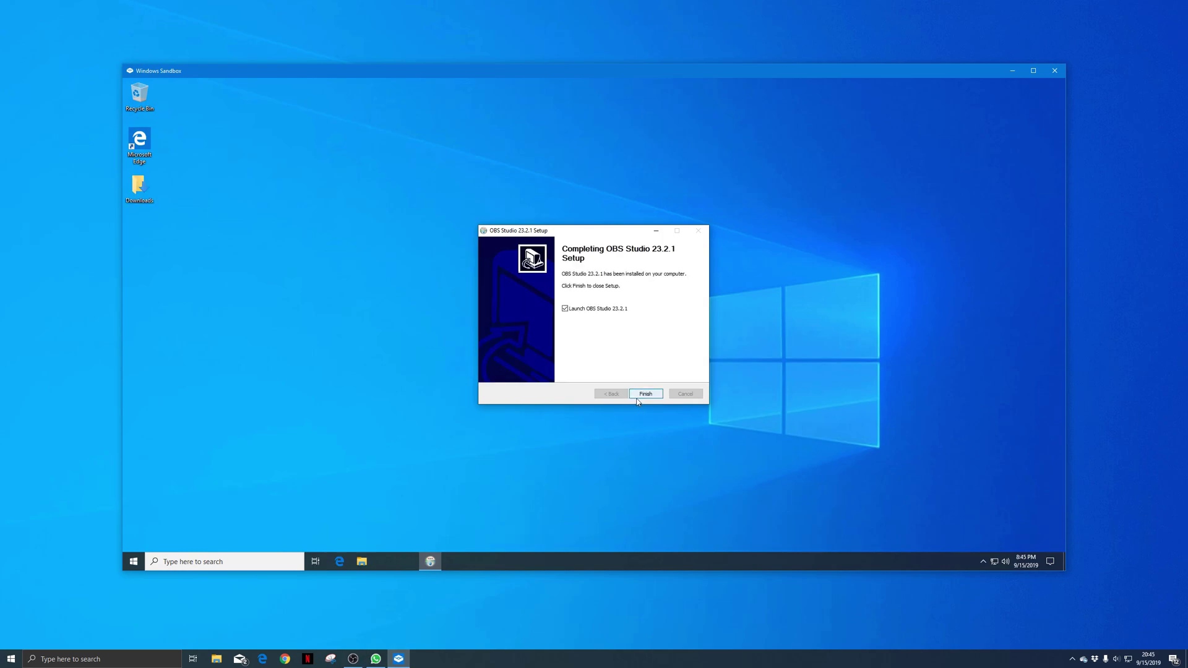
click(644, 395)
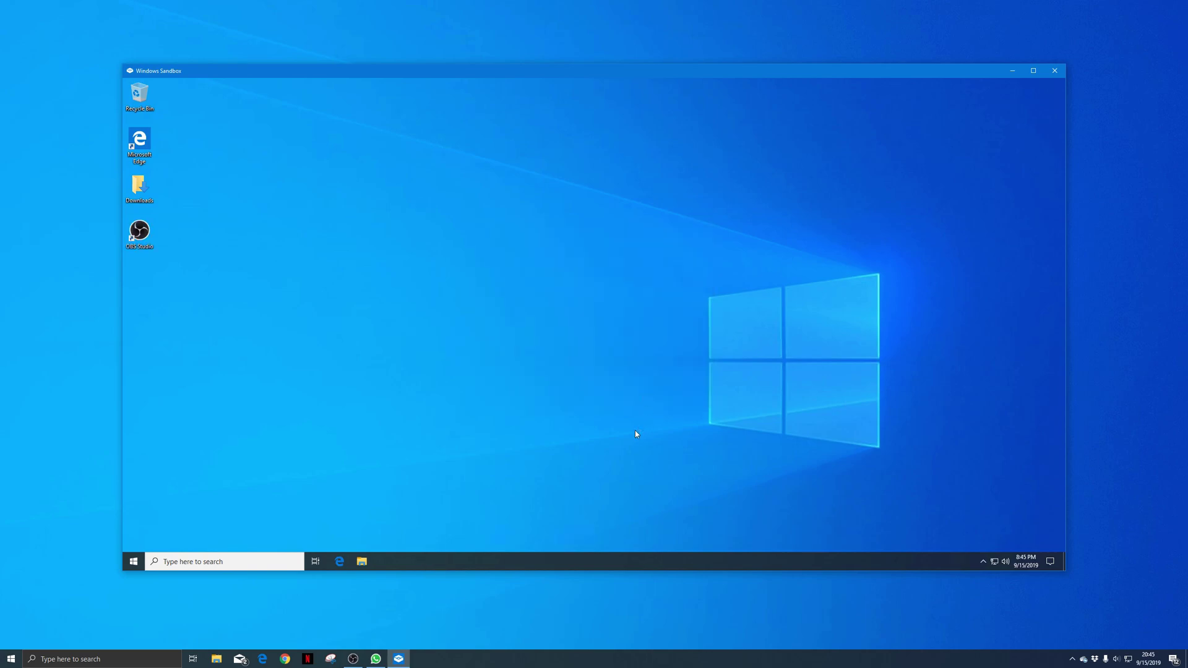
- Accept the Auto-Configuration Wizard's default usage and video choices and apply its recommended settings
click(664, 327)
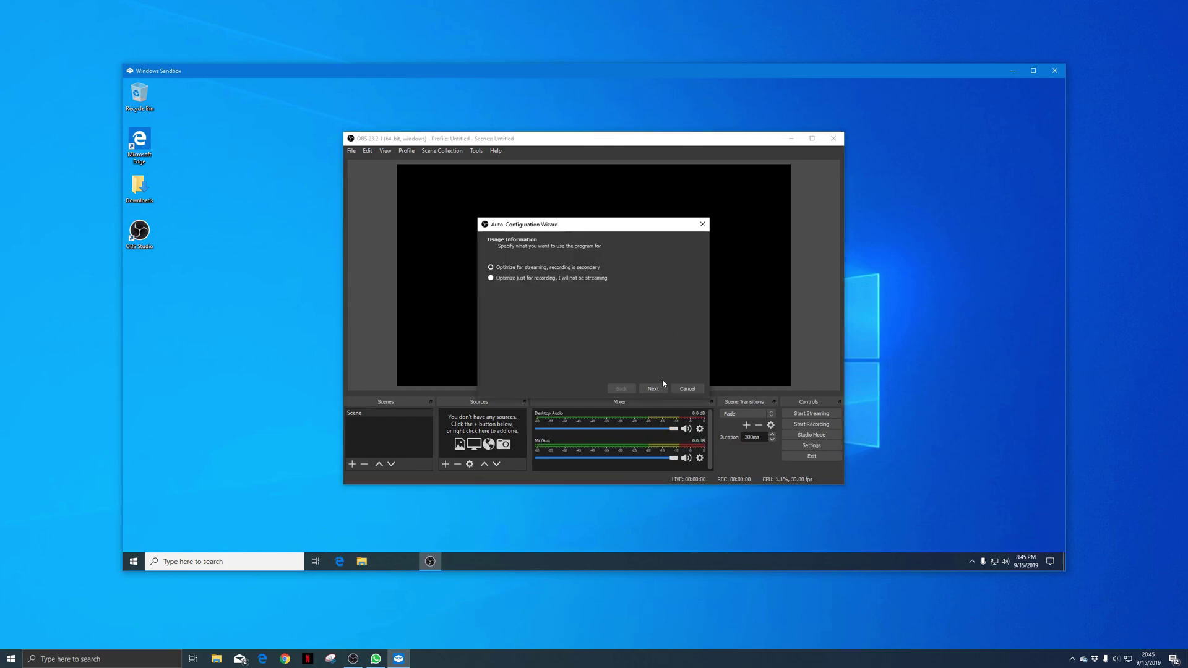
click(645, 391)
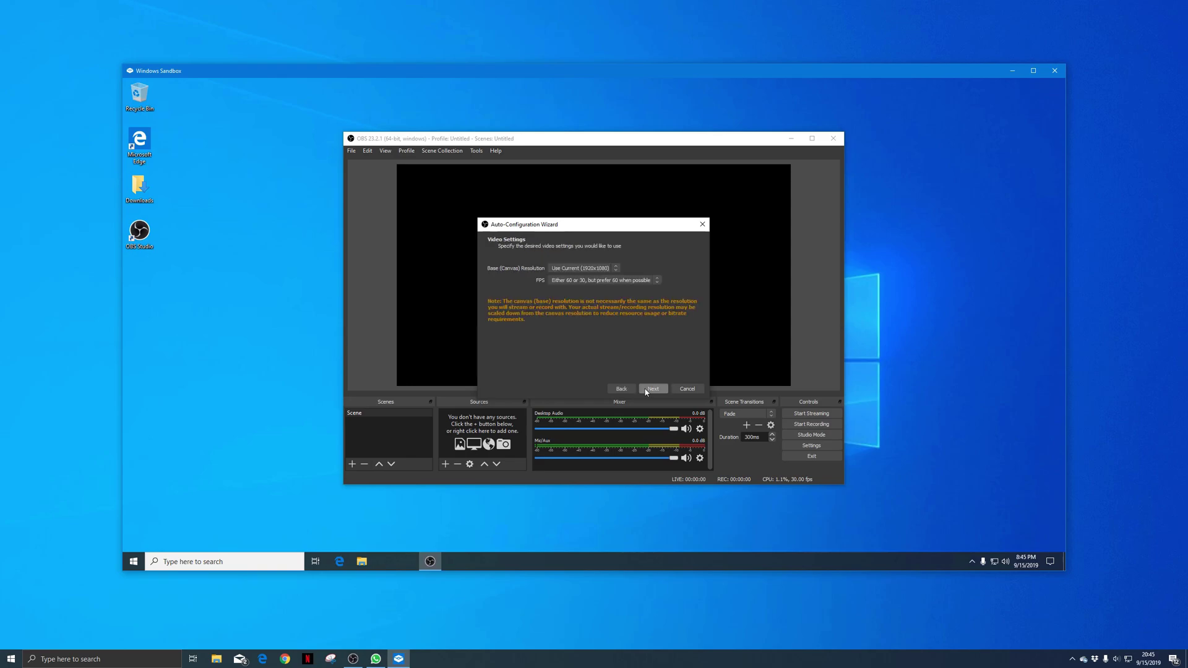
click(647, 391)
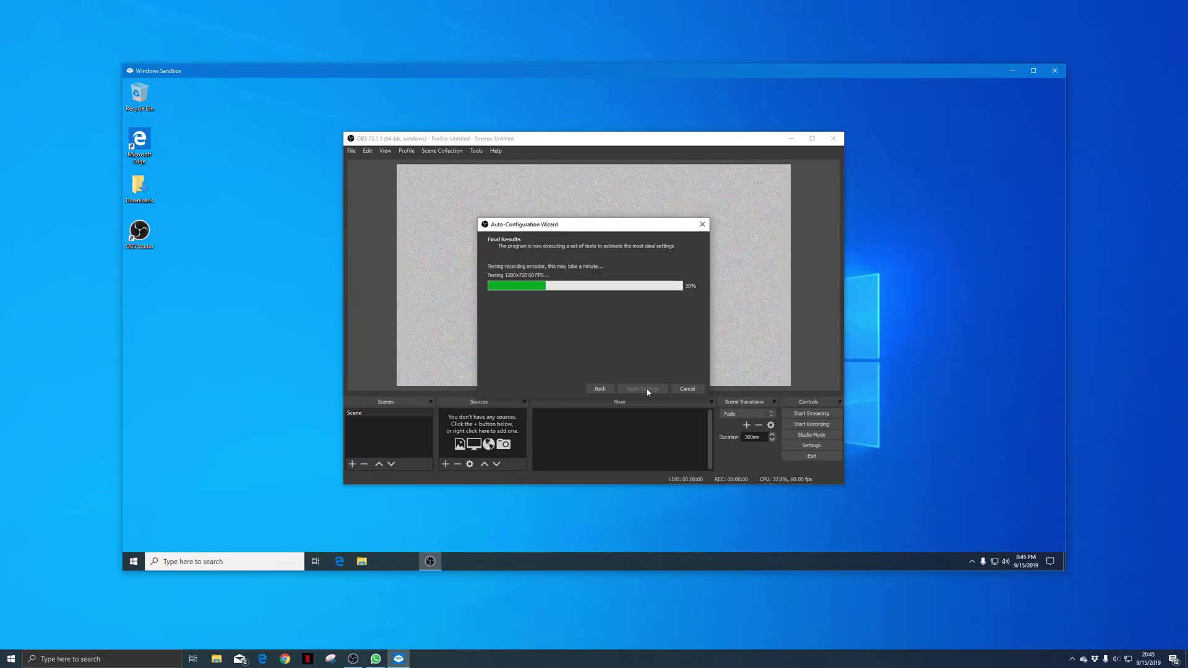
click(647, 389)
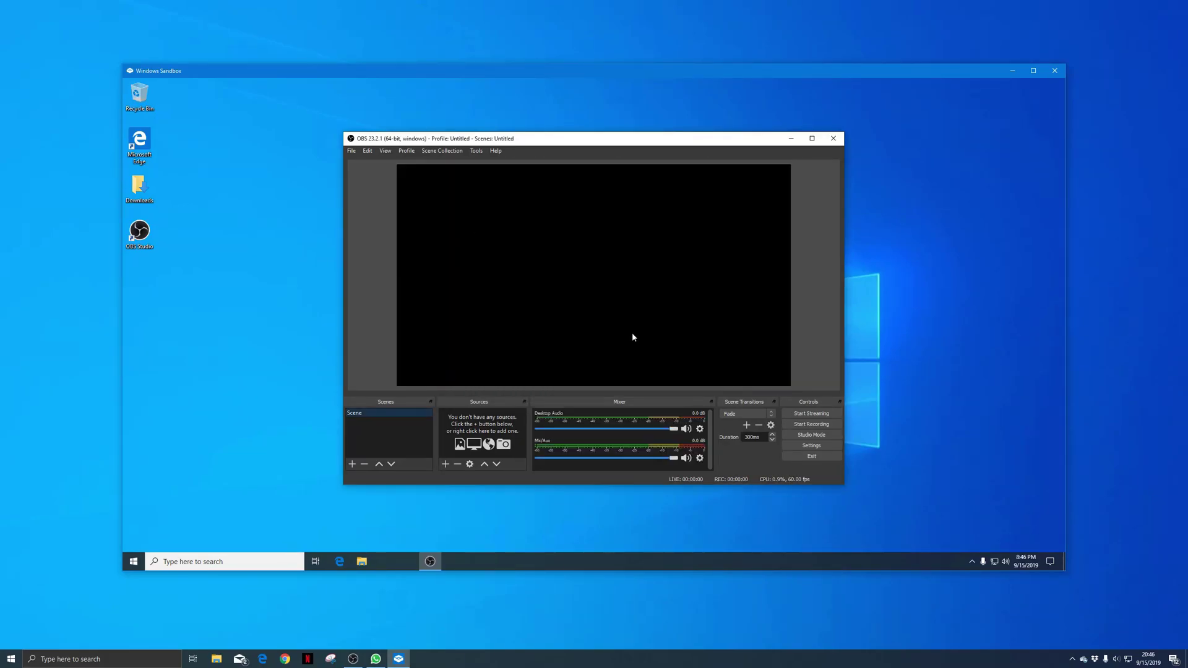
- Maximize the sandbox and add a Display Capture source with its default properties
click(1037, 71)
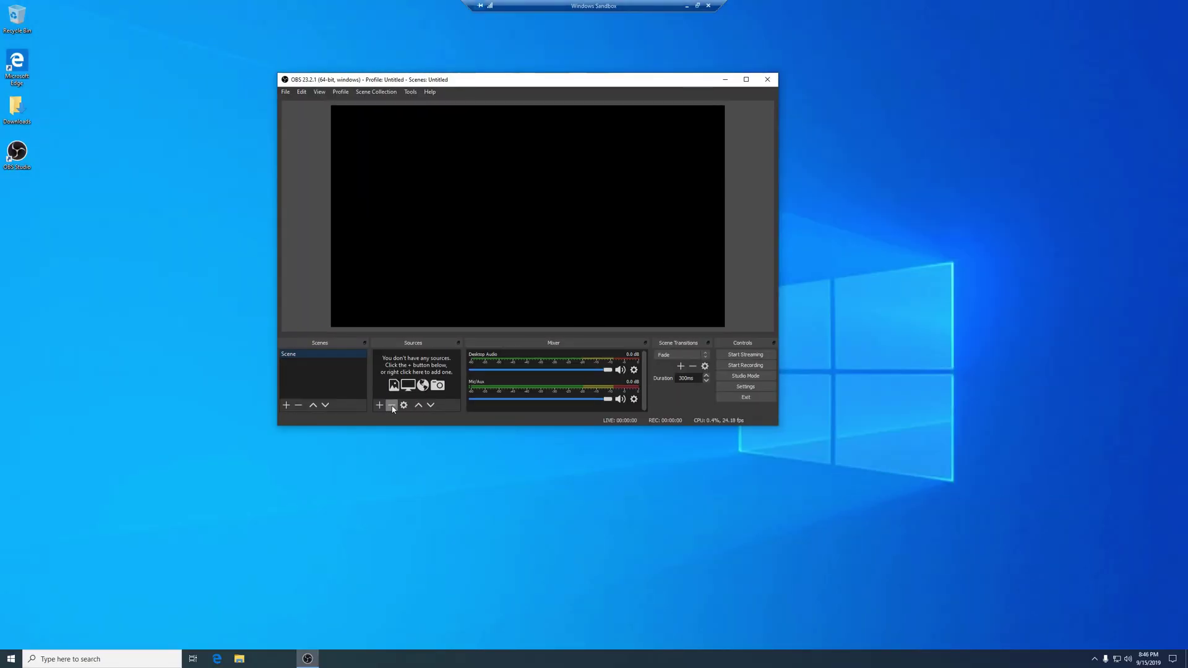
click(380, 406)
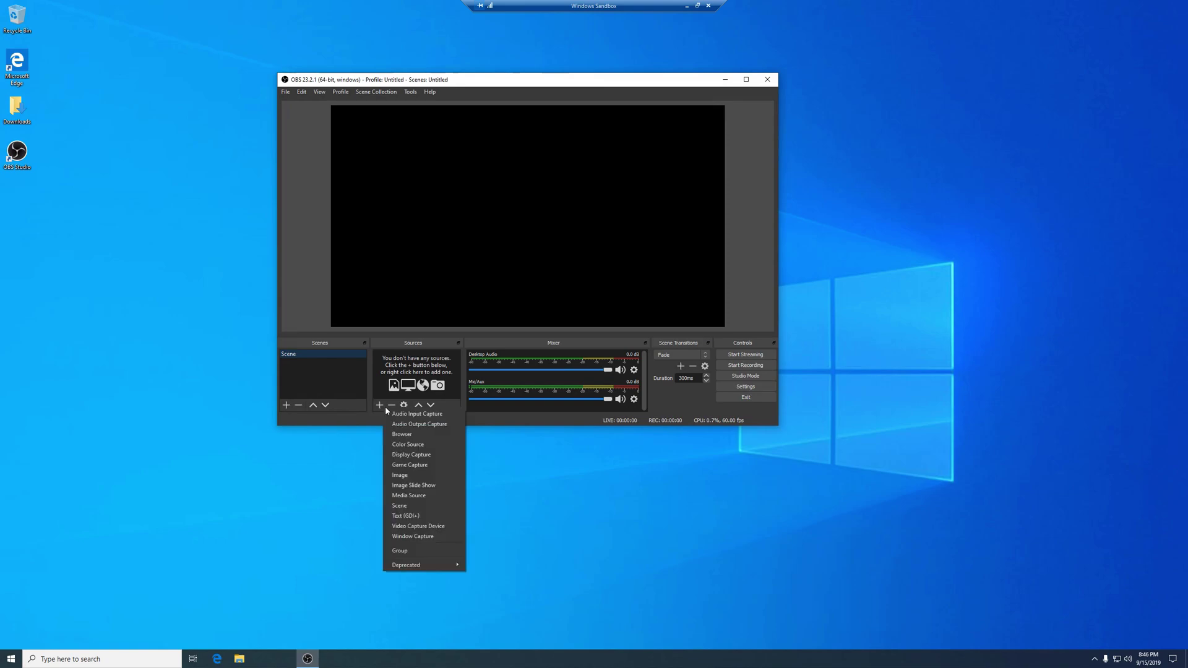
click(431, 454)
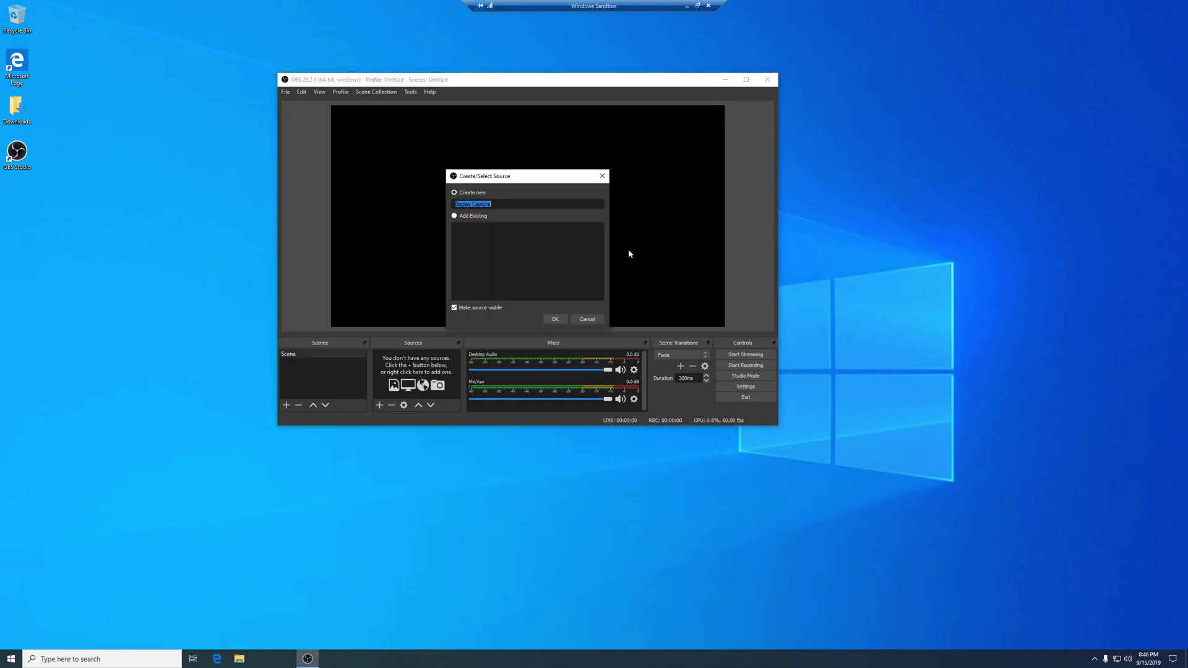
click(547, 321)
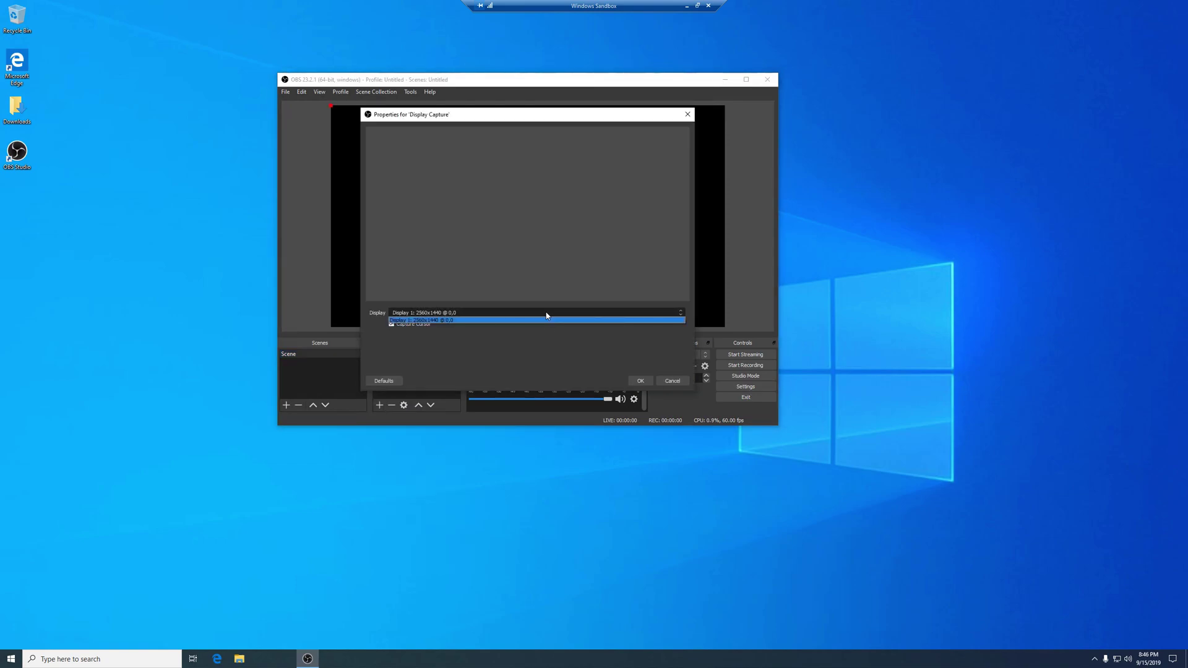
click(641, 381)
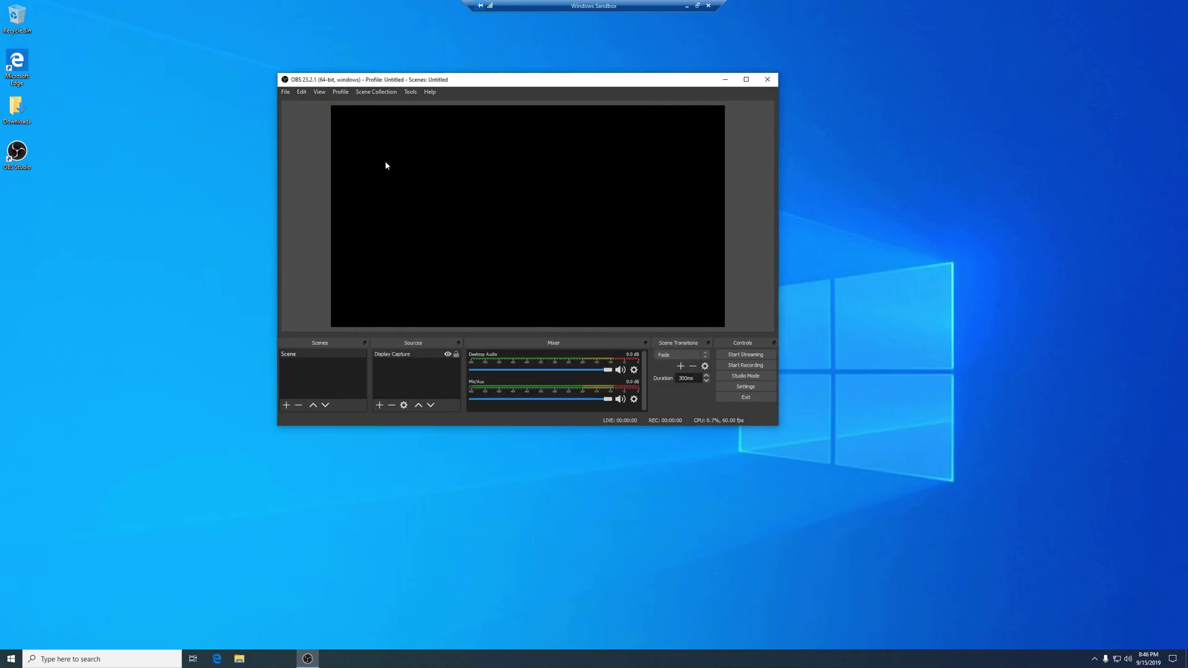
click(324, 93)
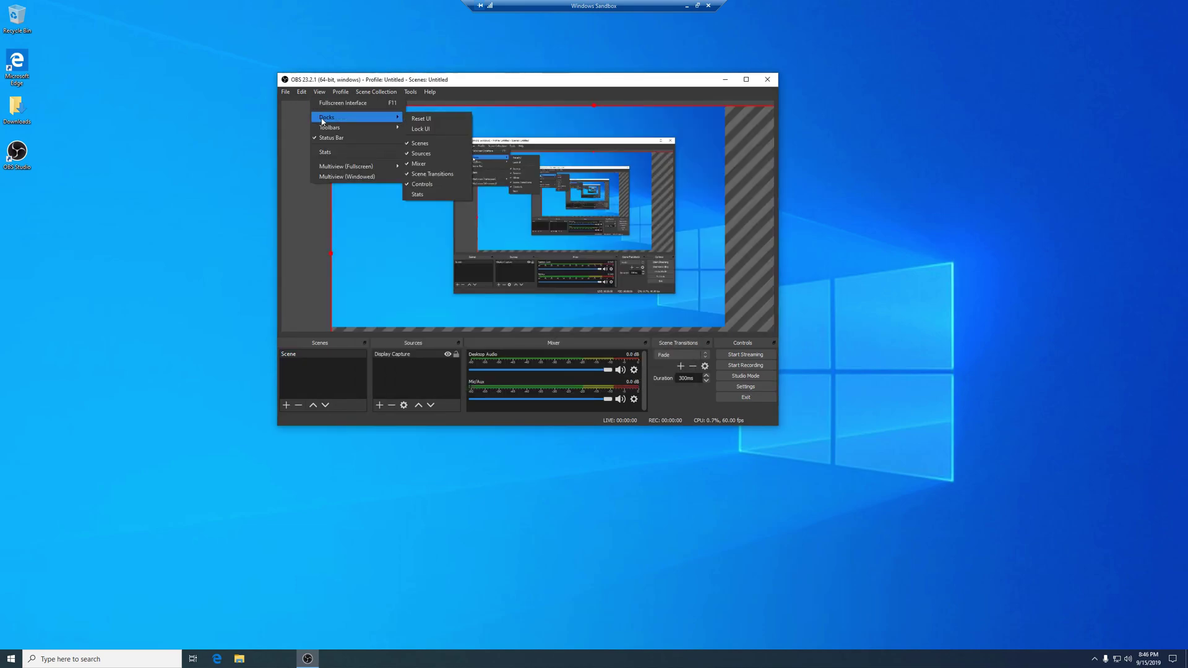
click(344, 83)
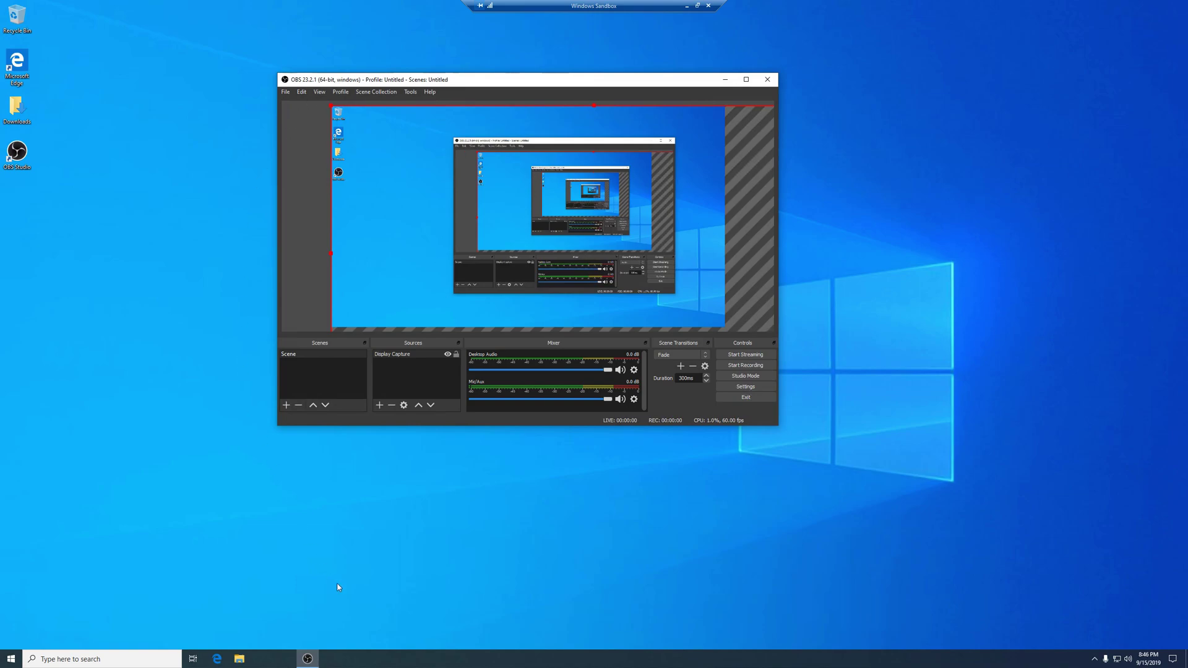
- In Settings > Output, set the Recording Format to mp4
click(287, 94)
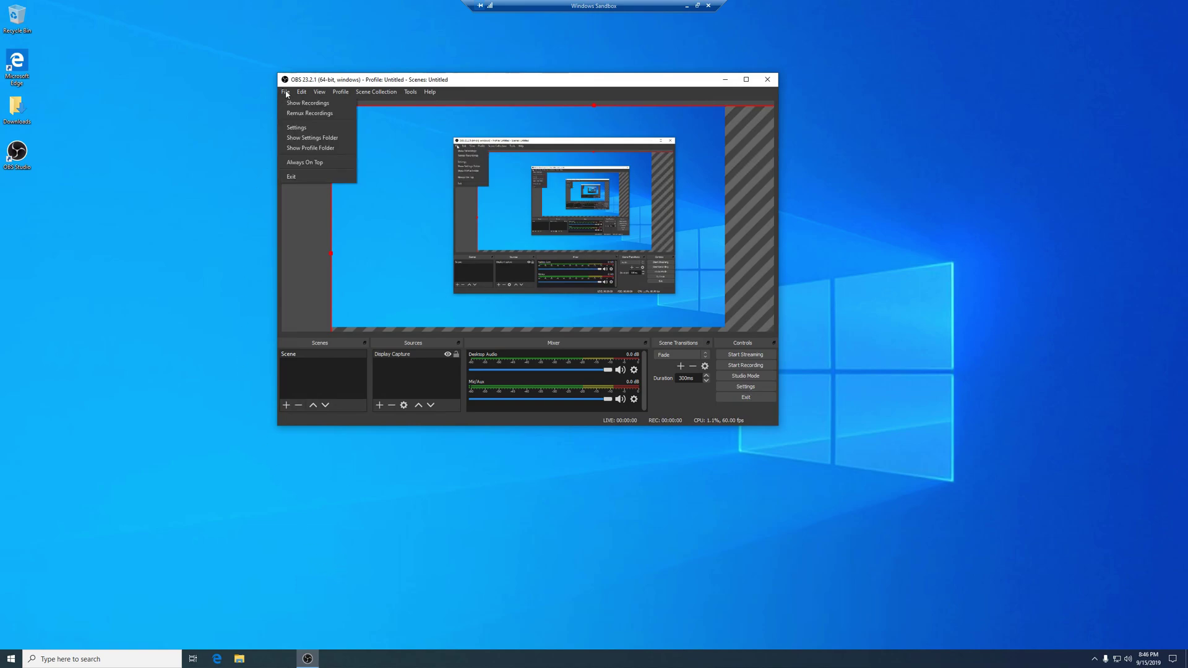
click(899, 515)
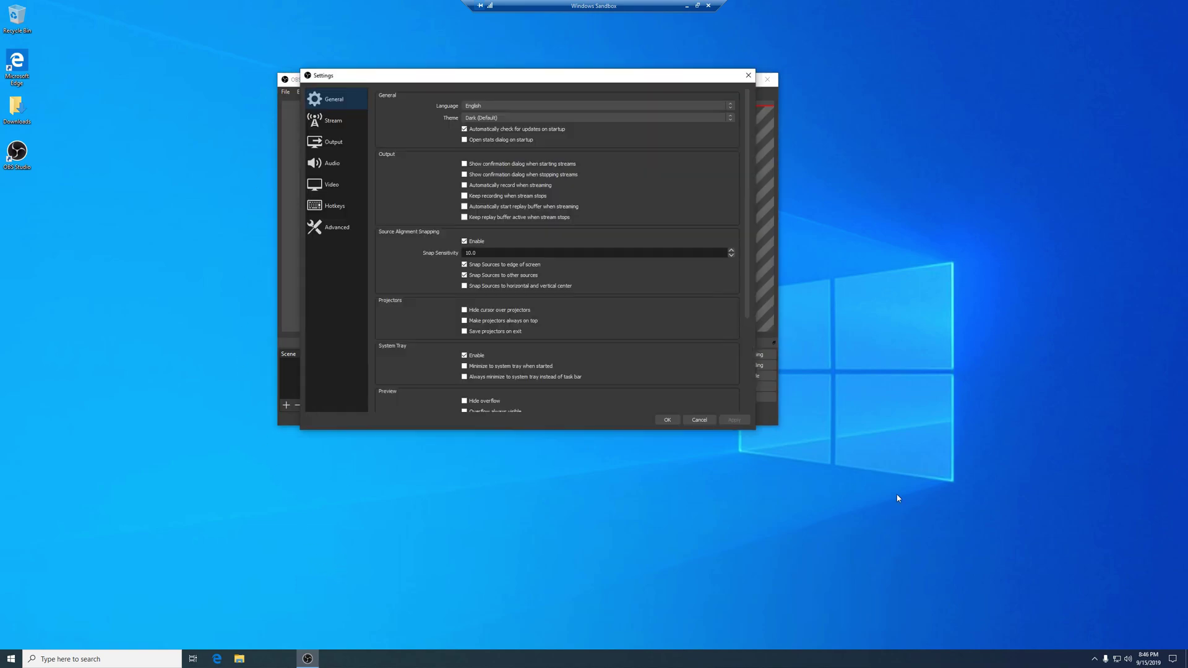
drag(592, 76, 802, 236)
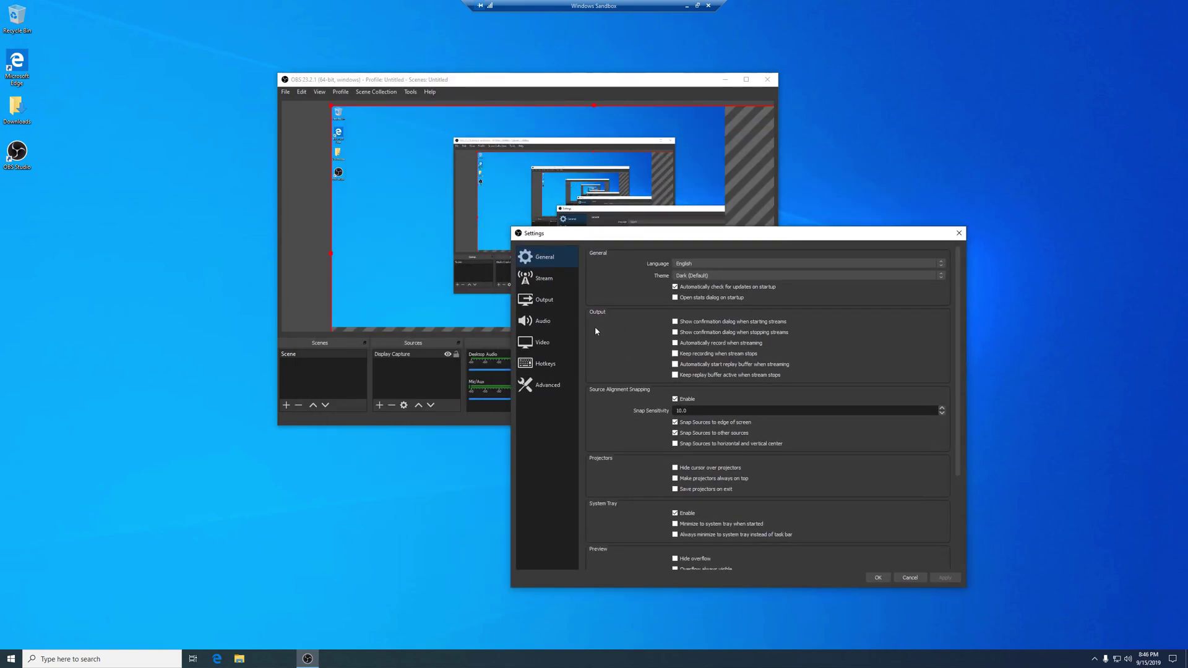
click(544, 301)
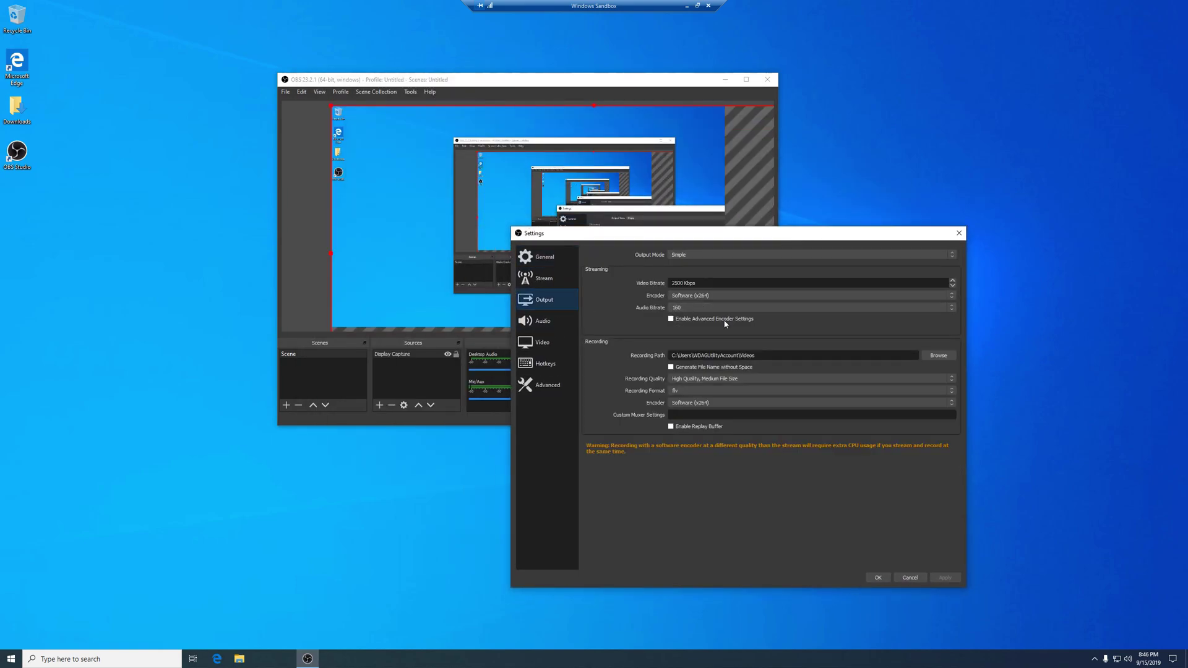
click(704, 390)
click(709, 404)
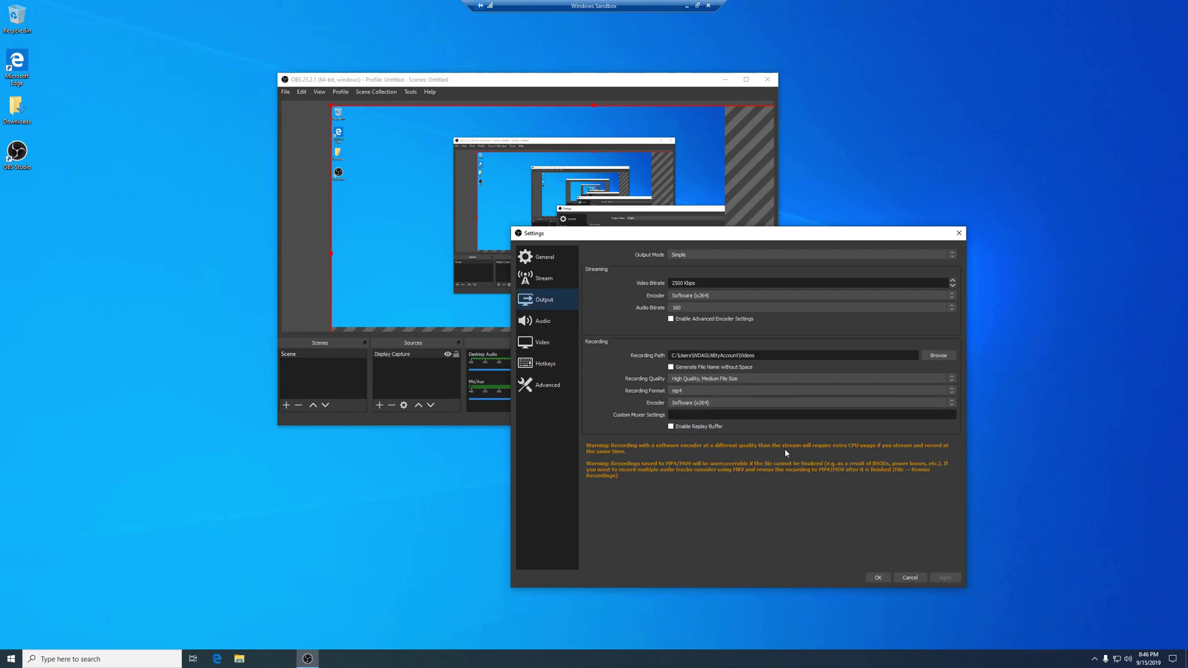
- Set both the Base (canvas) and Output resolutions to 2560x1440 in Video settings
click(543, 343)
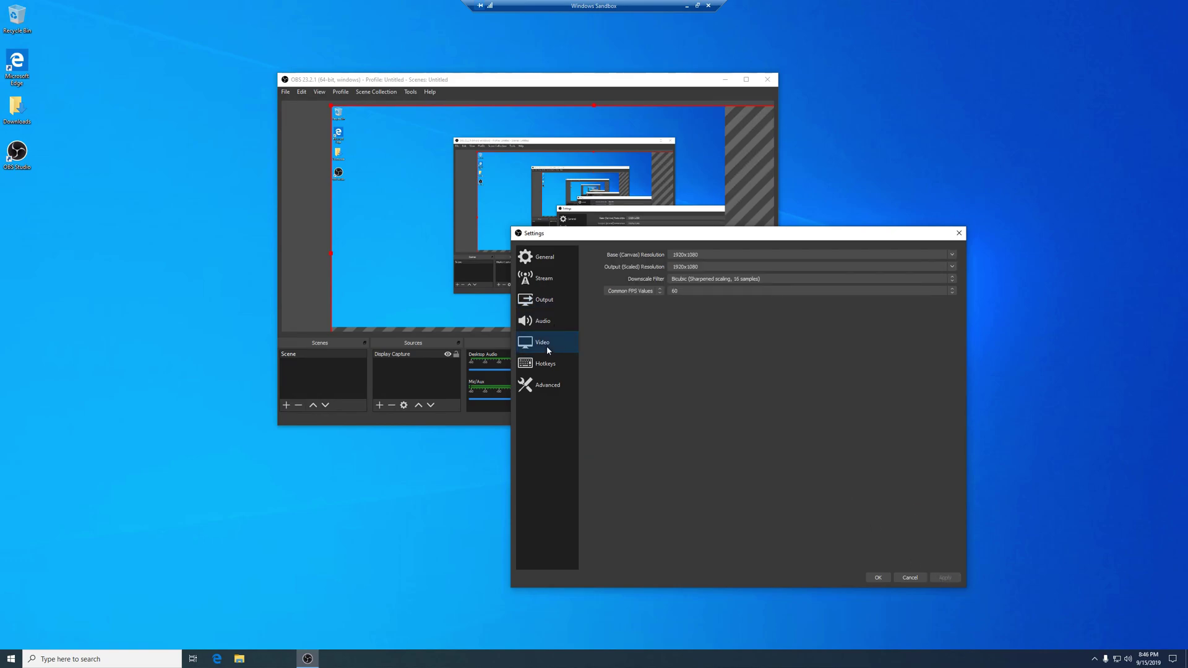
click(955, 257)
click(790, 265)
click(935, 269)
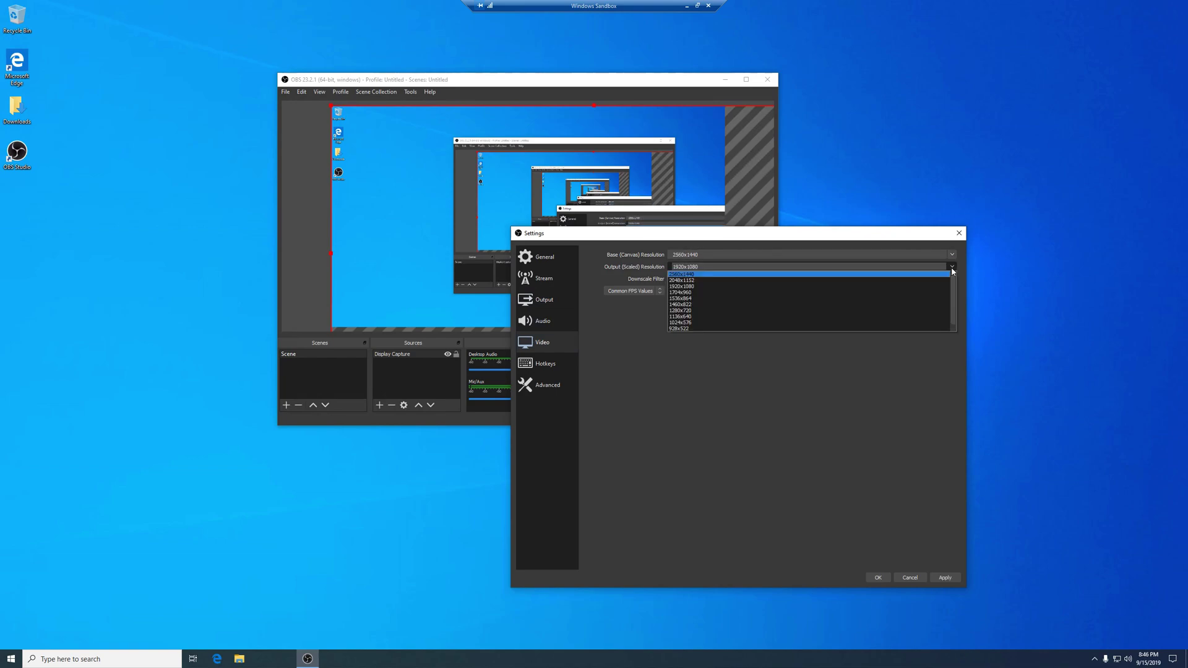
click(816, 274)
- Save the settings and add an Audio Input Capture source using the Remote Audio device
click(878, 578)
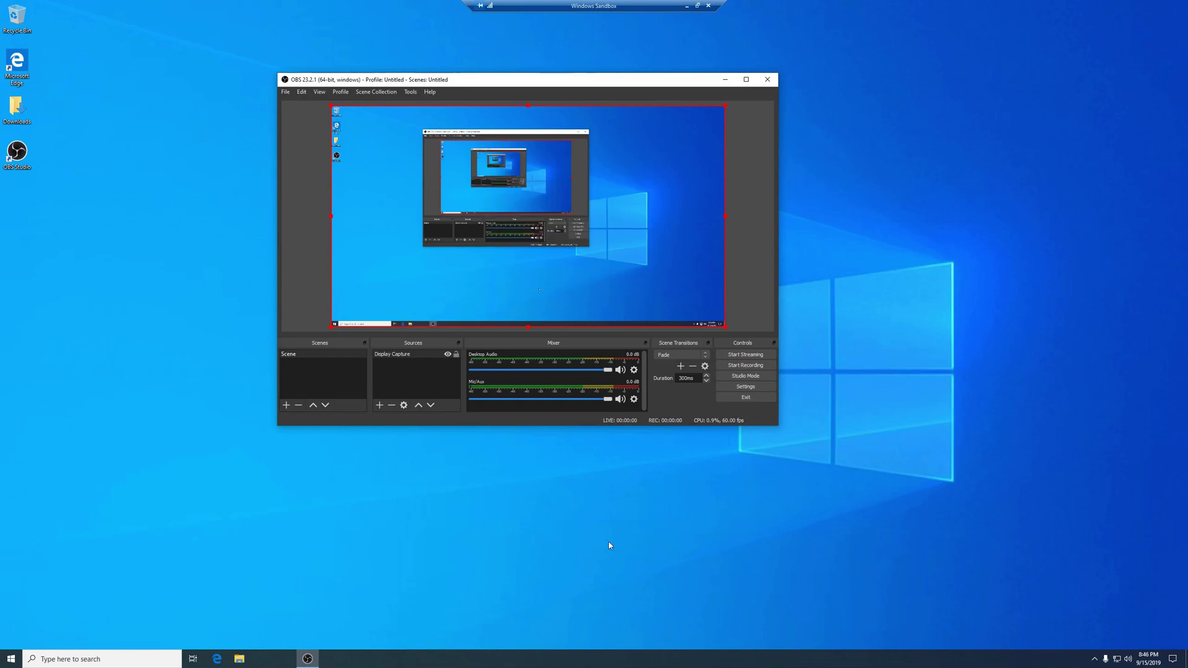
click(380, 406)
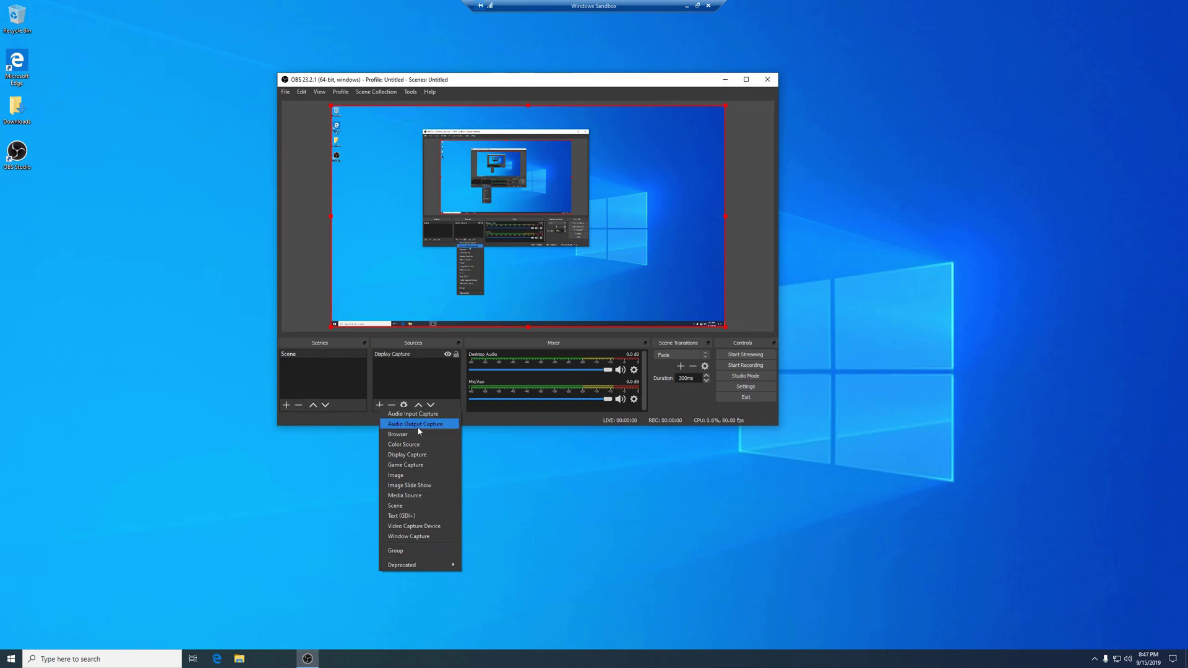
click(416, 414)
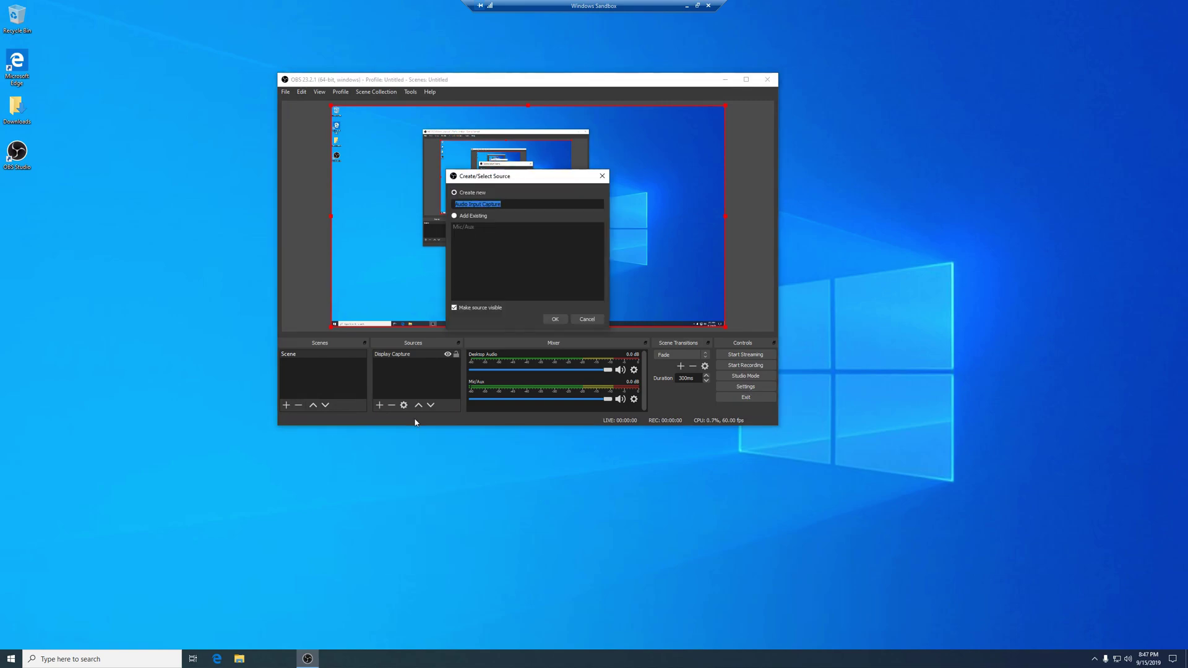
click(554, 319)
click(414, 135)
click(414, 151)
click(640, 380)
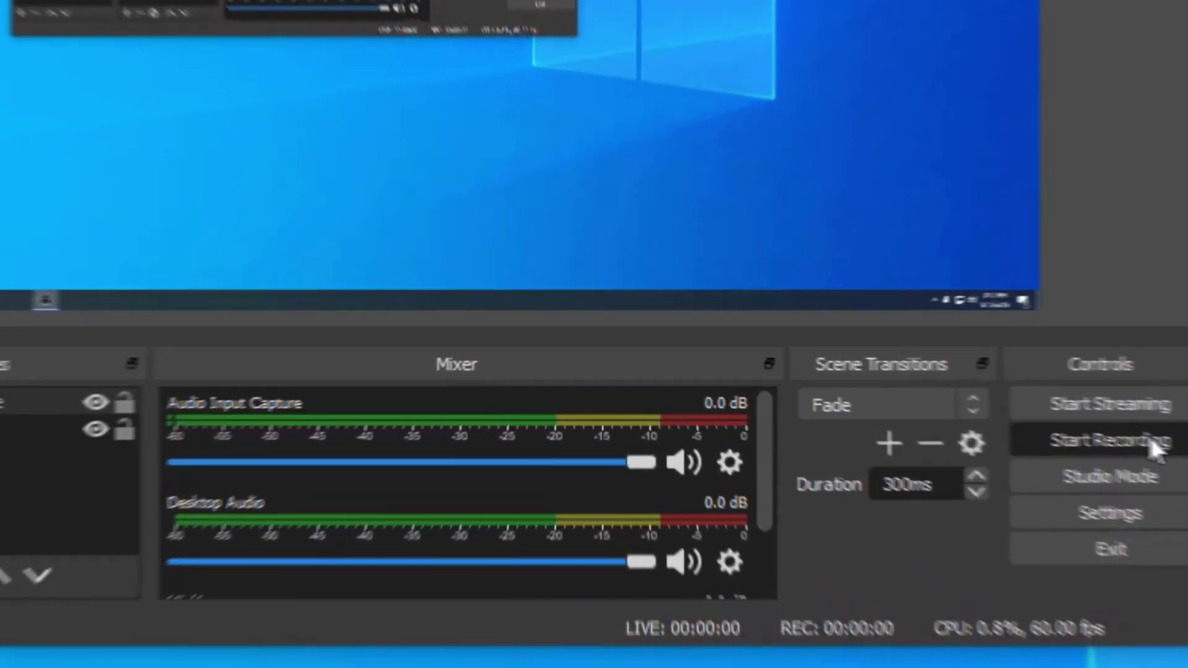
- Start recording, minimize OBS, and search Bing for 'techgurl' in Edge
click(756, 365)
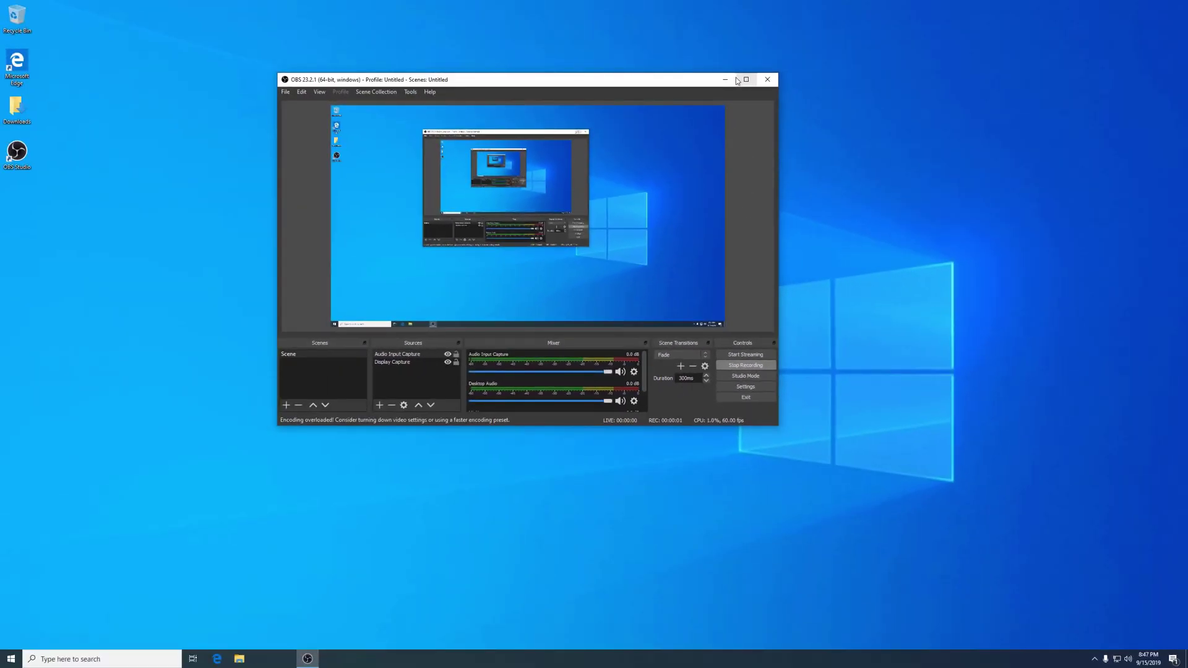
click(732, 80)
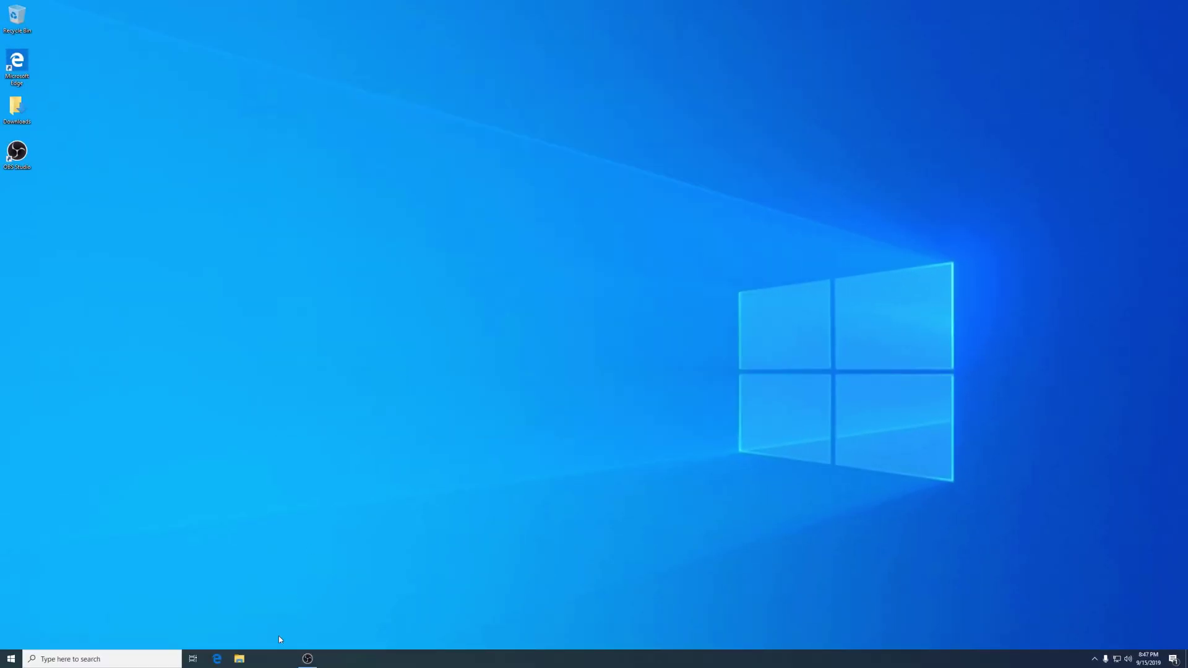
click(216, 658)
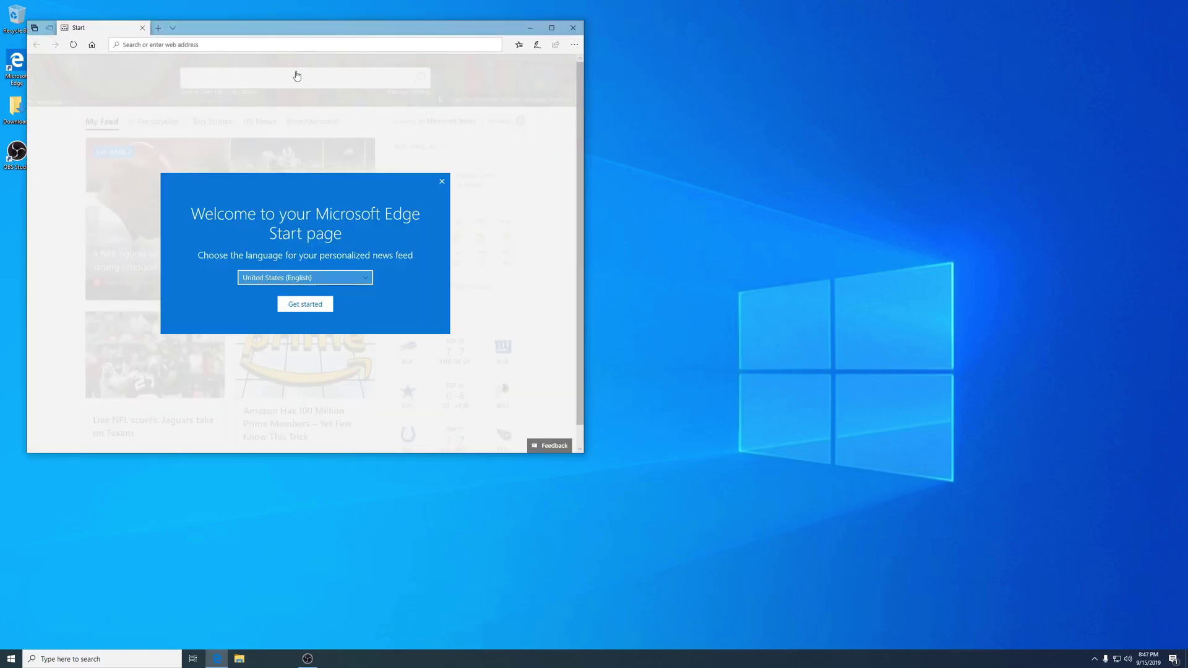
text(techgurl)
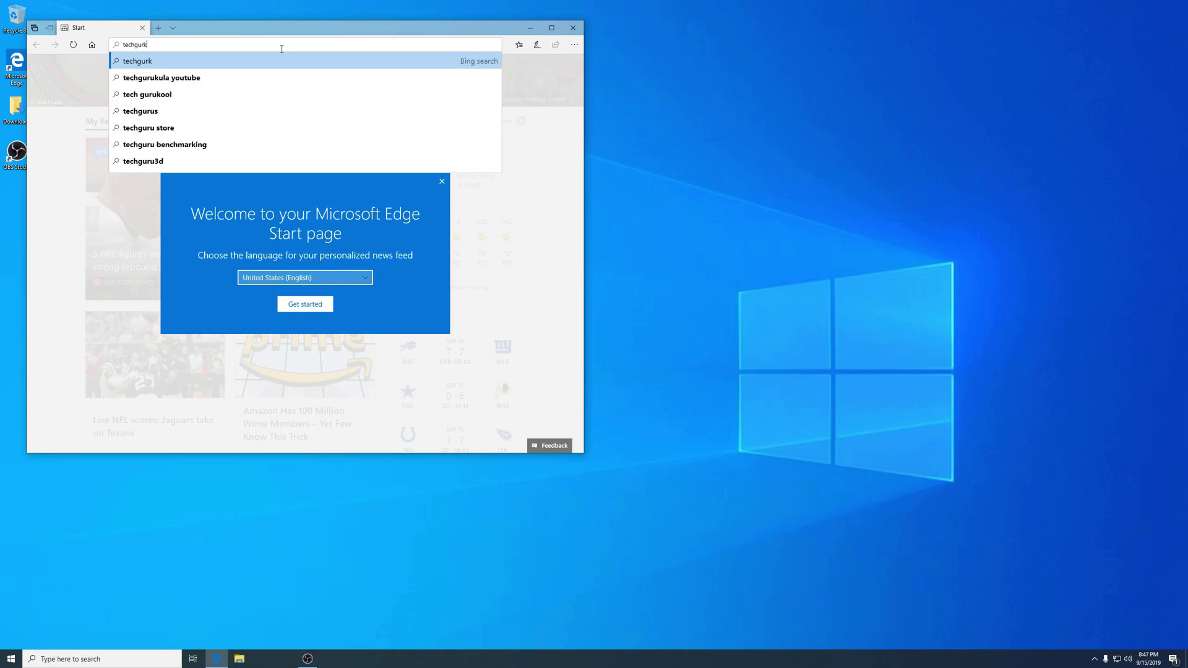
key(Return)
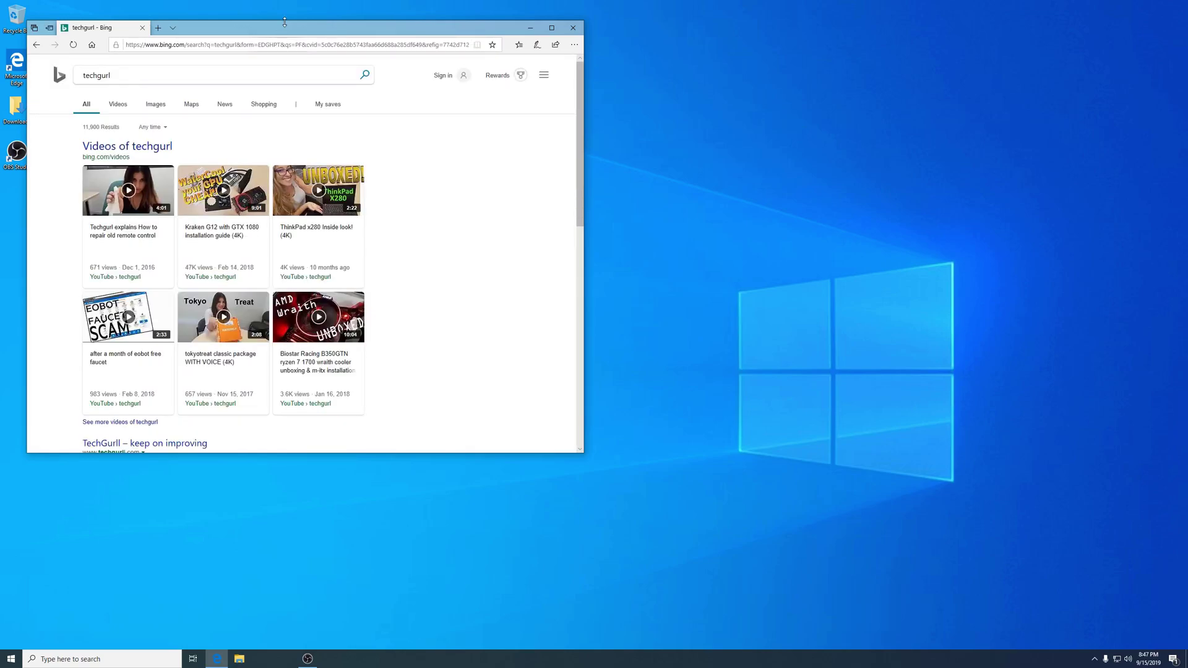
- Open the first techgurl video result and follow its channel link to the techgurl YouTube channel
click(228, 247)
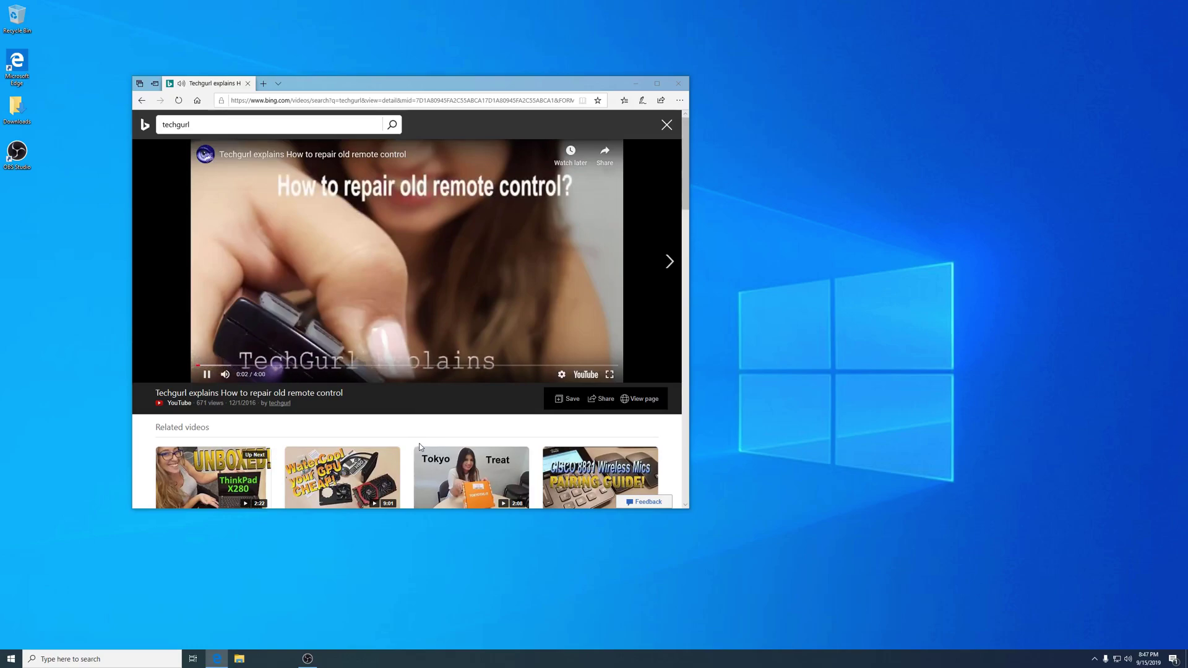
click(283, 408)
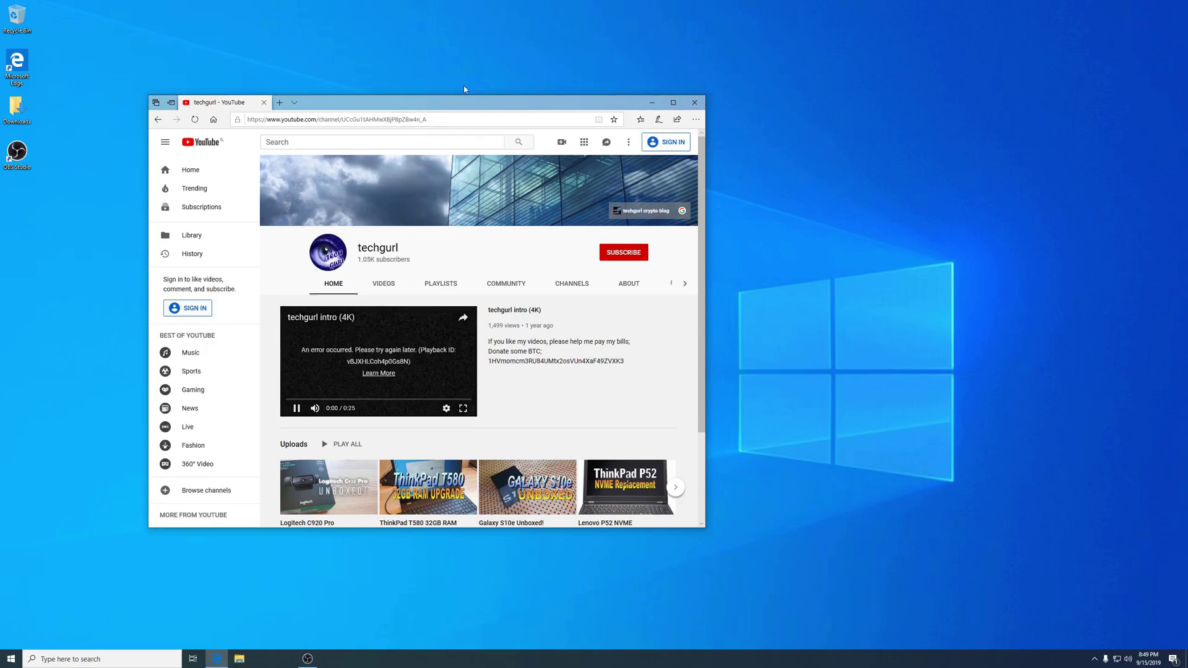
- Show the techgurl channel's Videos tab and arrange Edge beside the restored OBS window
click(384, 284)
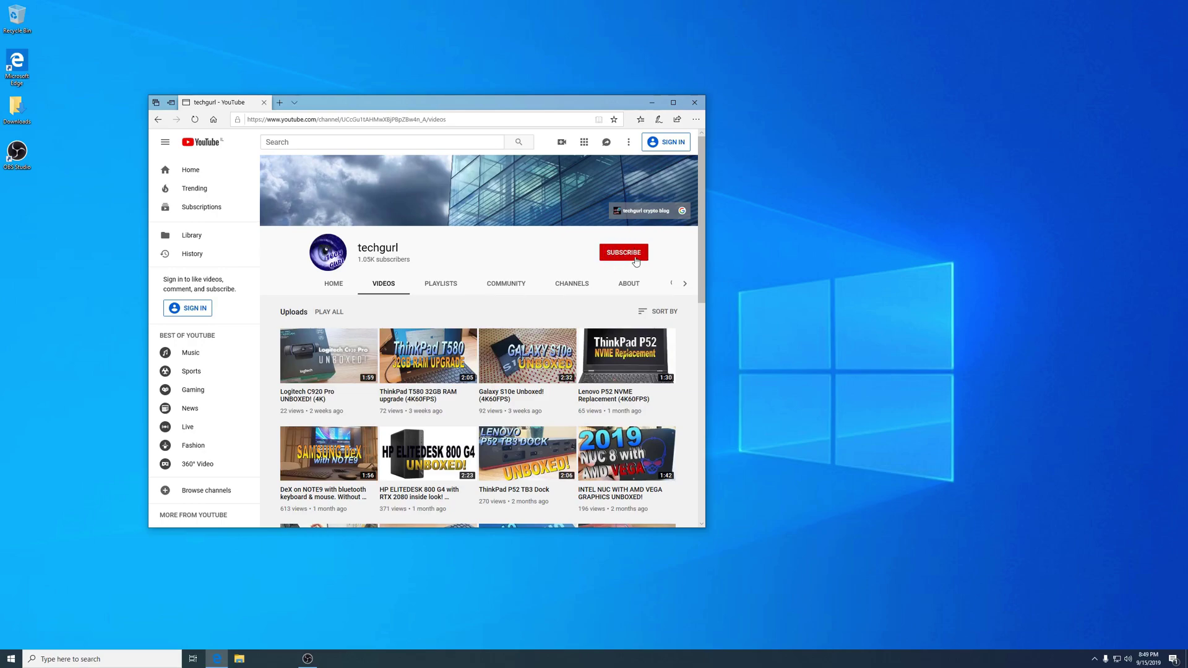
drag(495, 102, 378, 46)
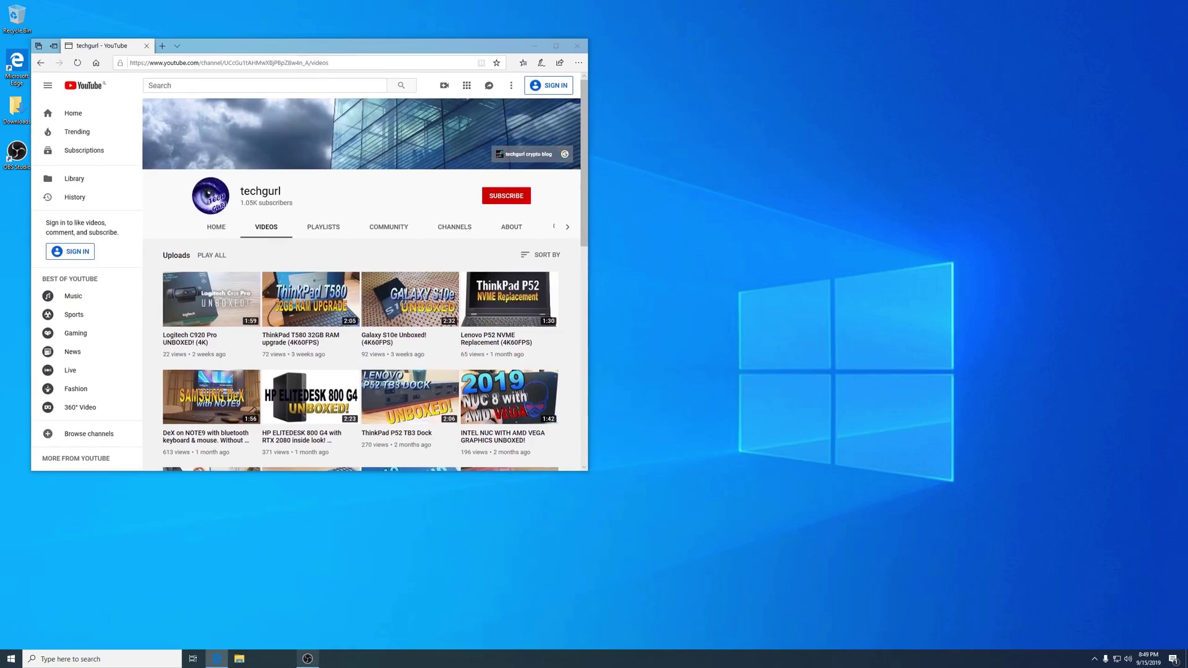
click(308, 658)
drag(550, 71, 894, 231)
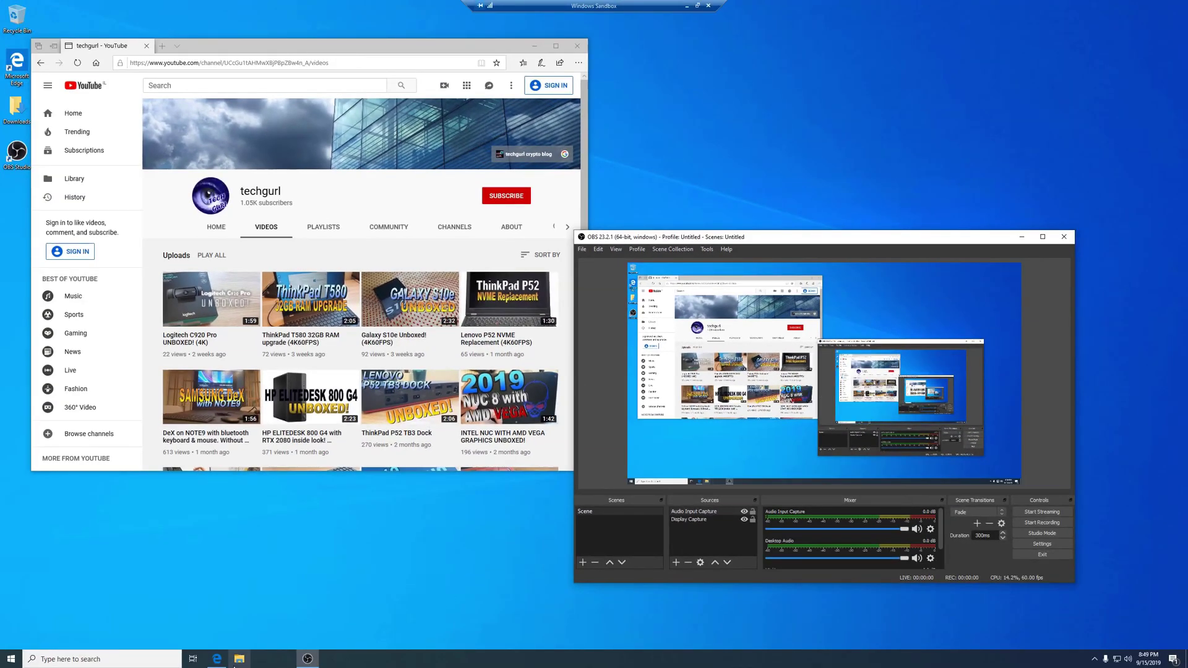
click(576, 45)
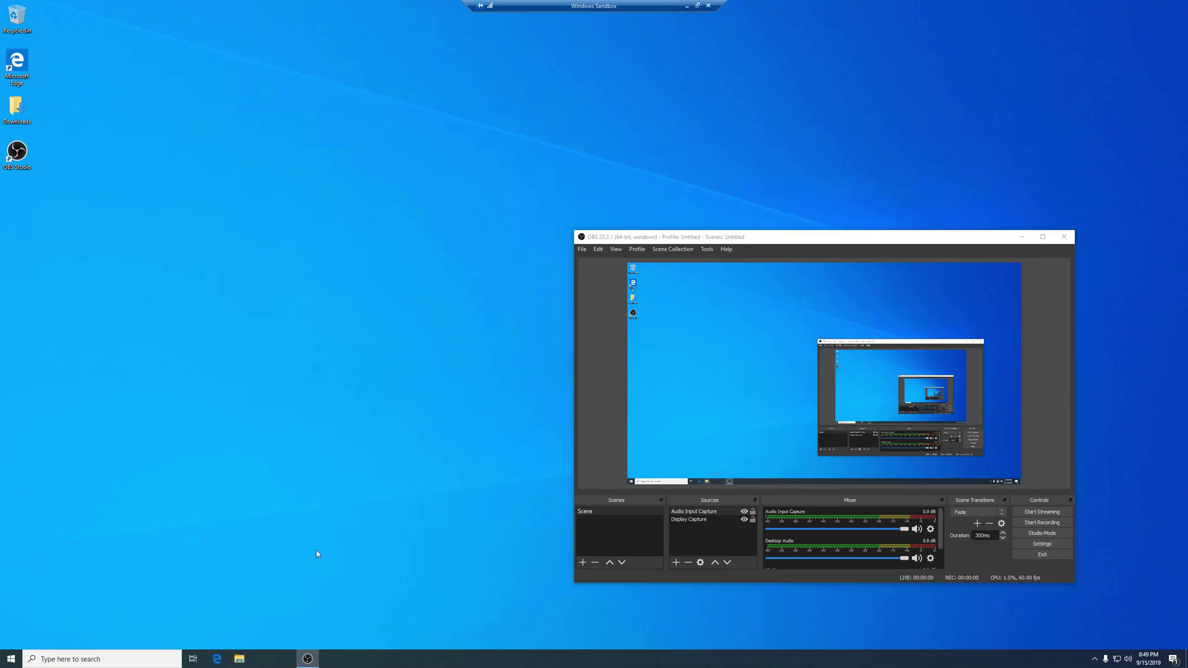
key(super+e)
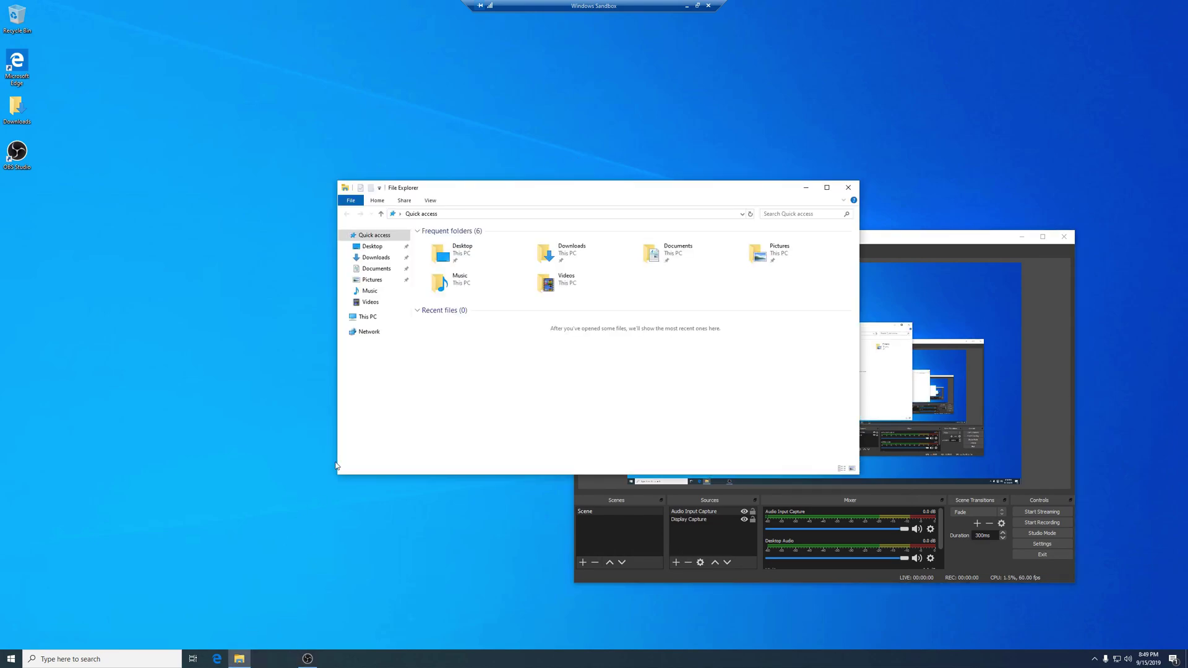
click(365, 303)
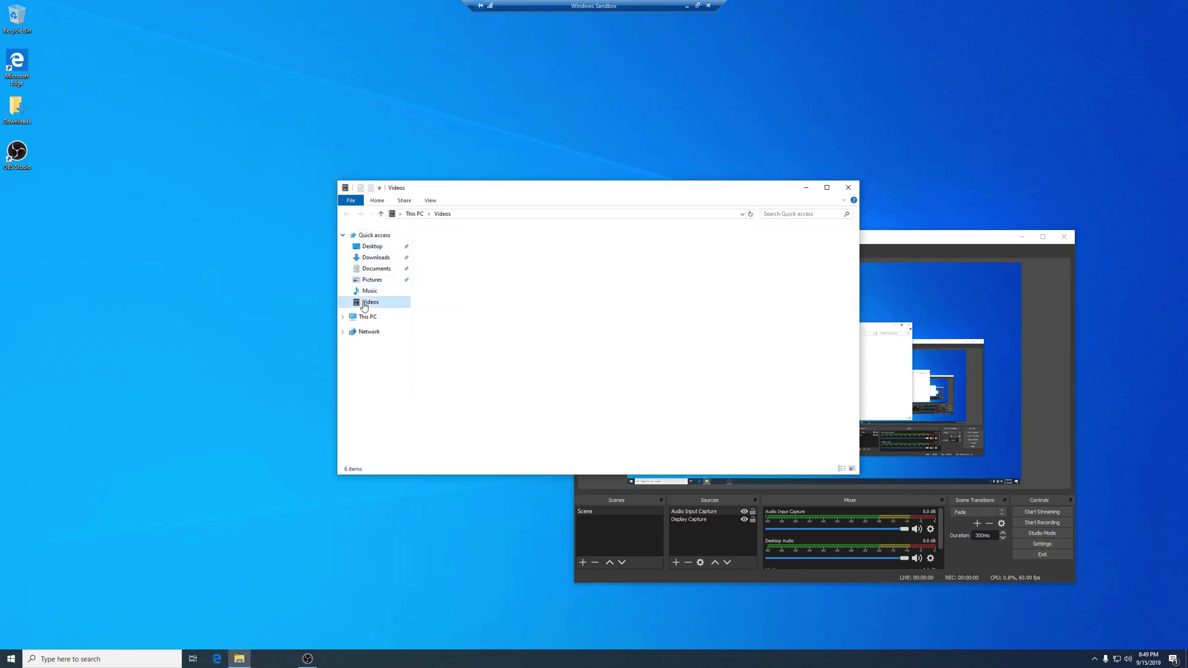
click(443, 264)
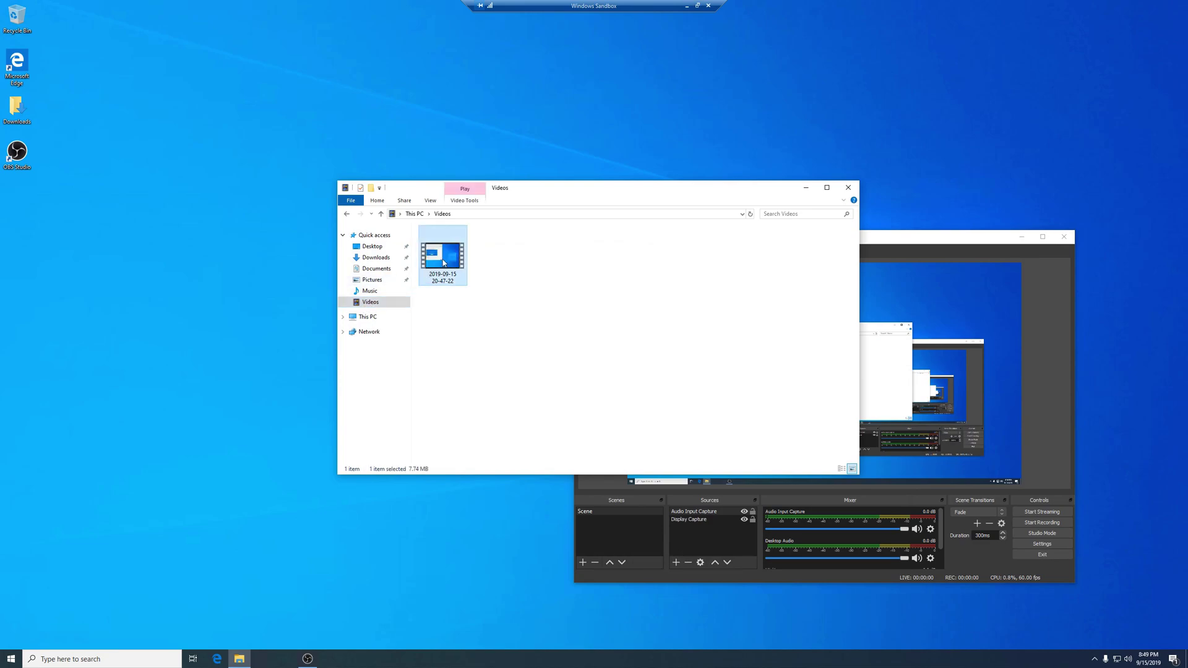
click(697, 6)
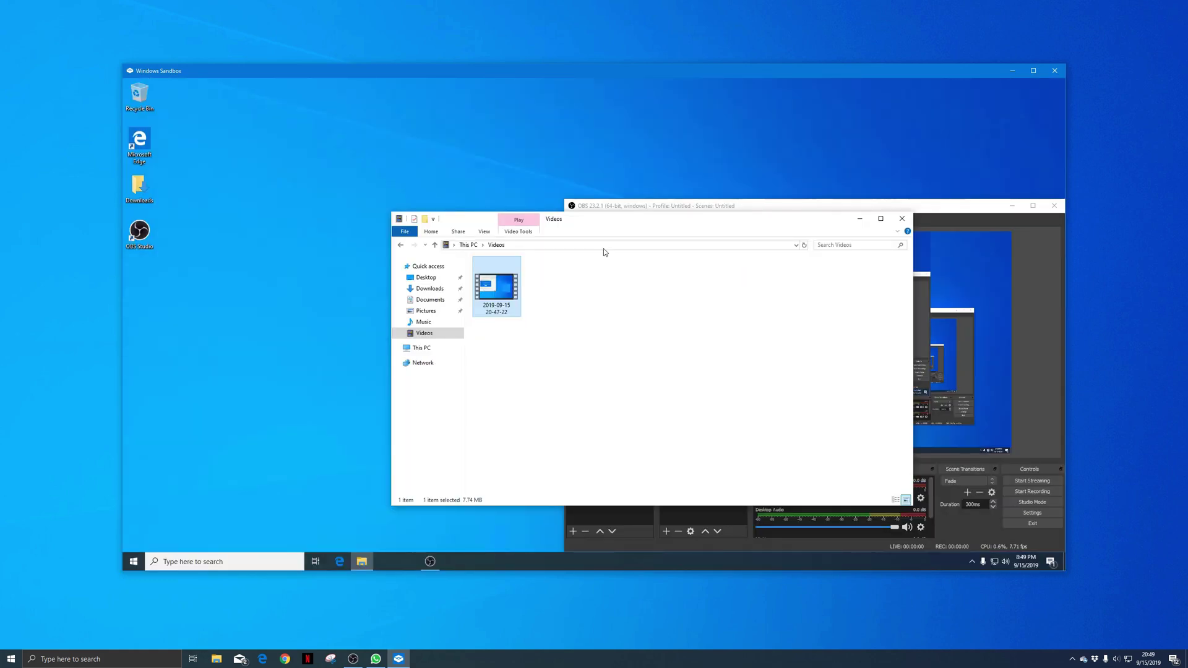
- Close OBS inside the sandbox and copy the recorded video file
click(1054, 205)
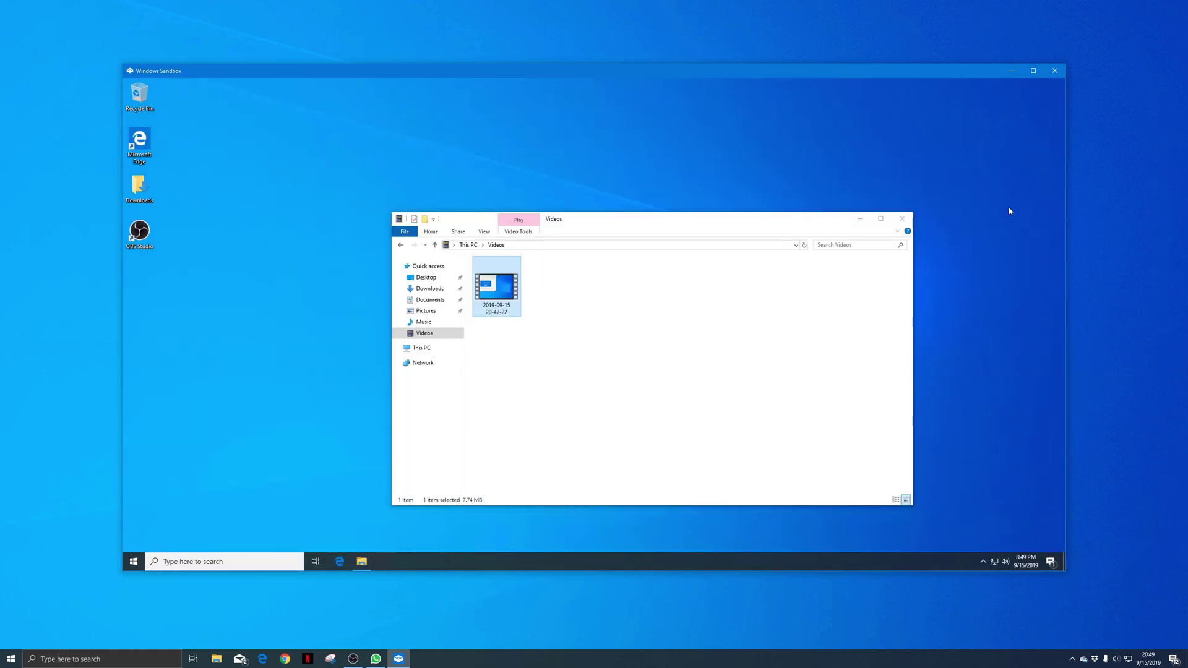
drag(614, 233, 480, 176)
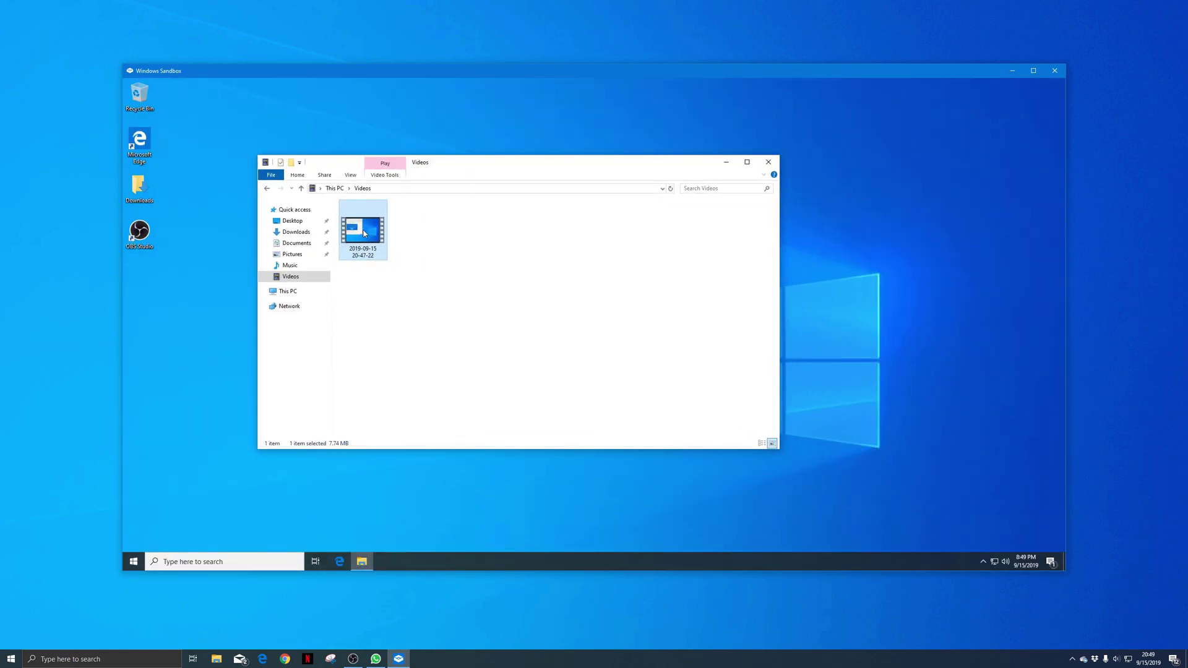
right_click(363, 233)
click(386, 339)
- Paste the video onto the host desktop and minimize Windows Sandbox
right_click(1111, 277)
click(1120, 321)
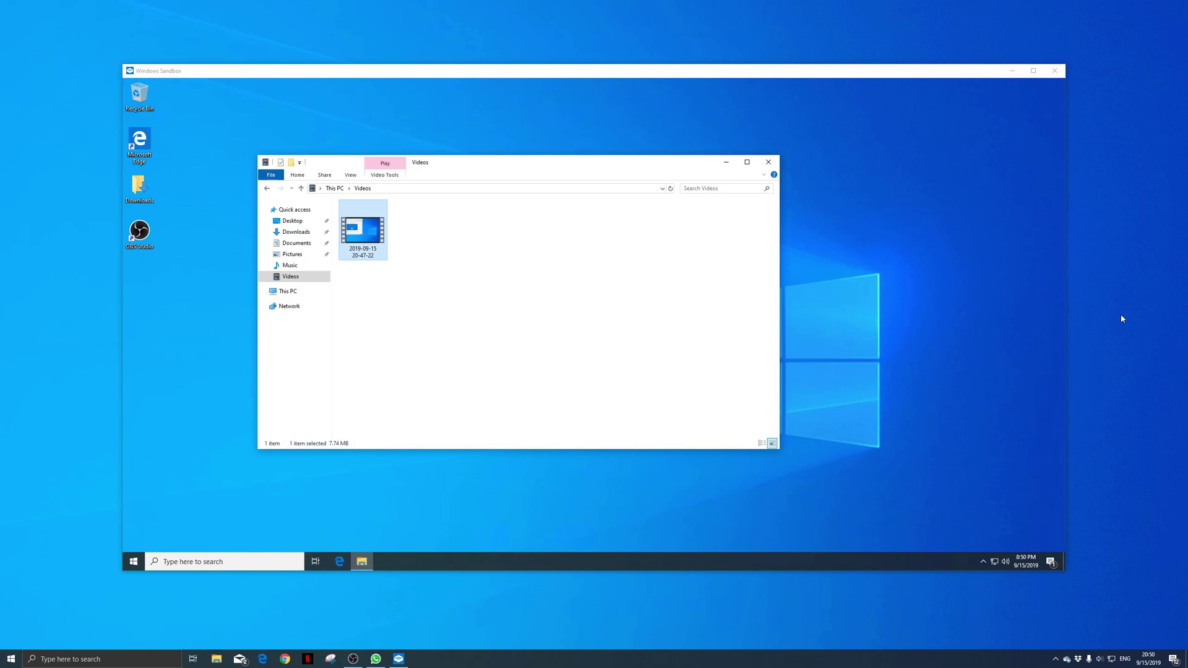
click(1012, 71)
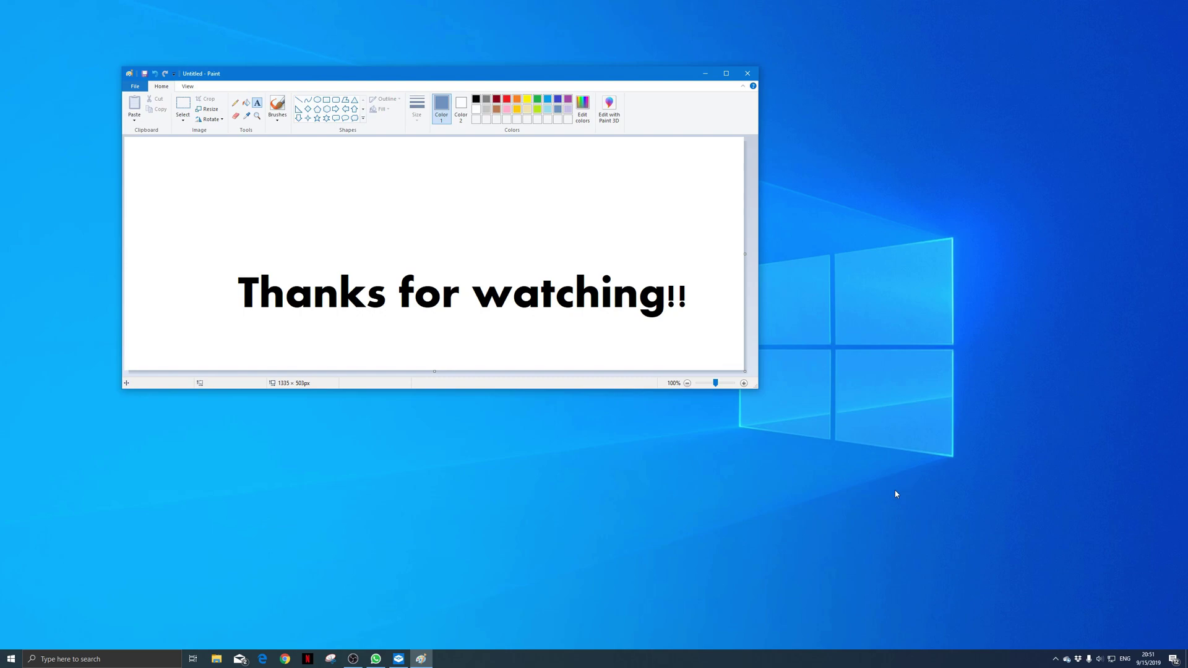
- Bring the host's OBS Studio window in front of the Paint canvas from the taskbar
click(354, 658)
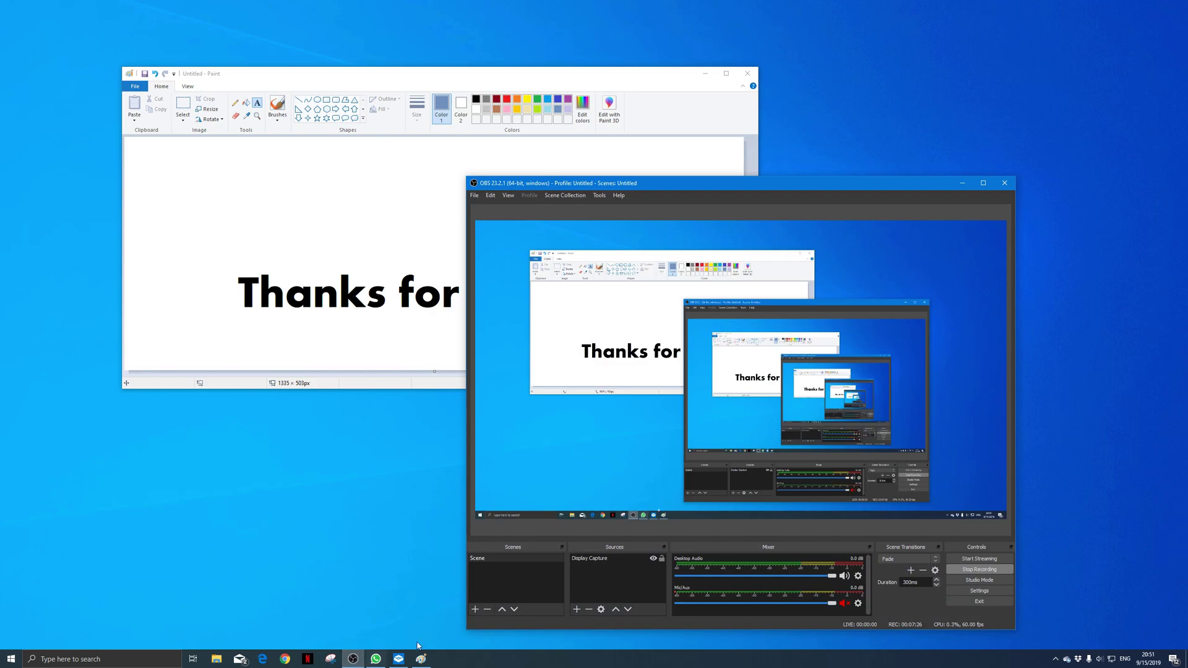